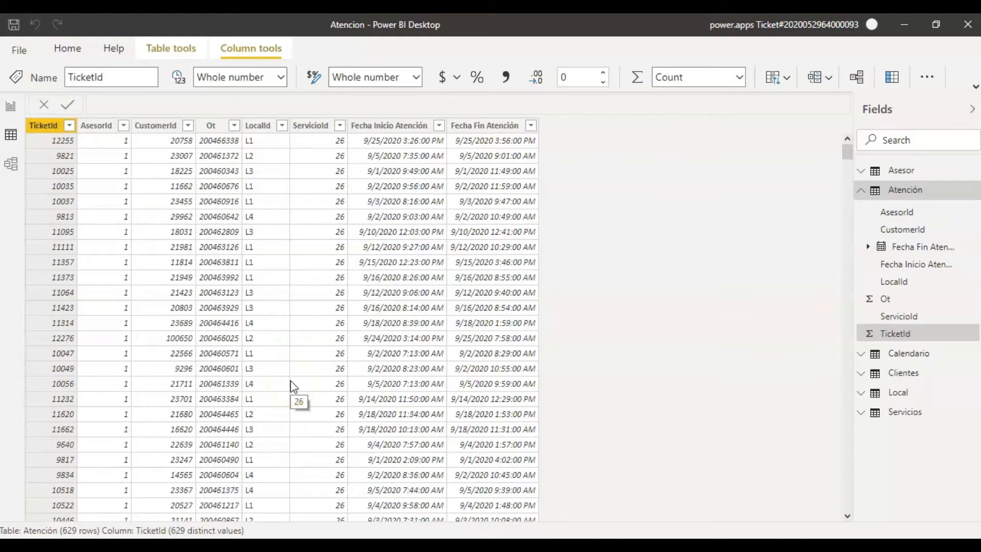
- Examine in the model diagram how the Atención table relates to its surrounding tables, including Clientes, and its Fecha Fin Atención field
click(10, 165)
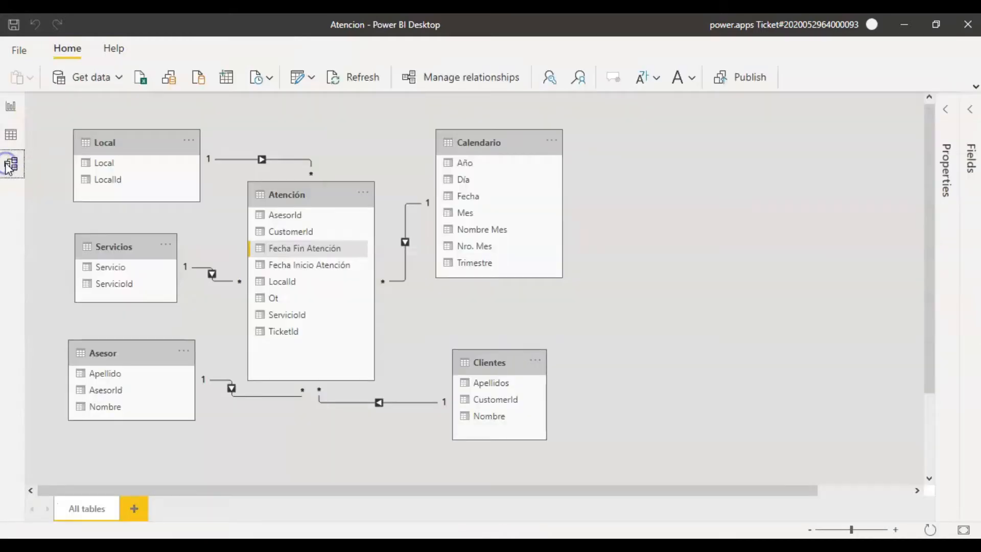
click(308, 200)
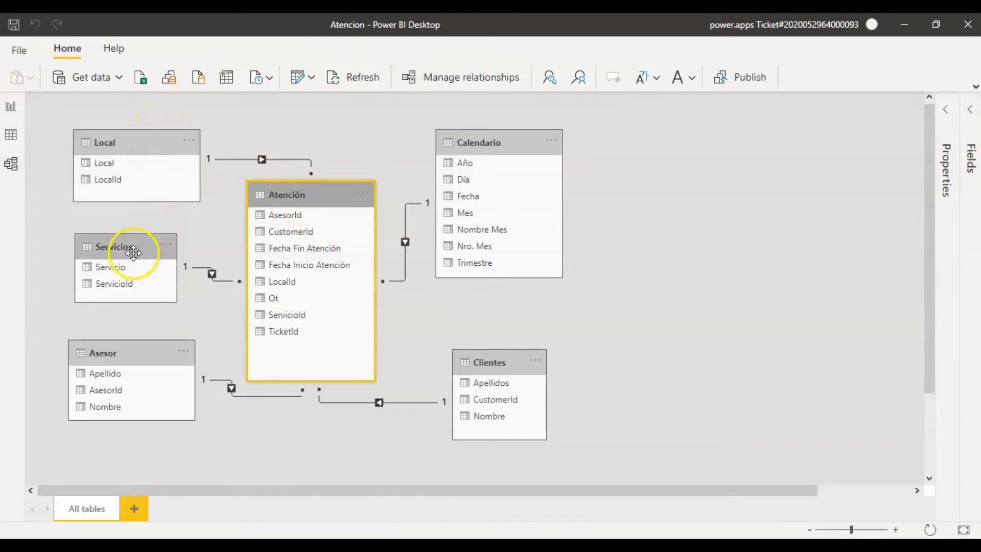
click(480, 354)
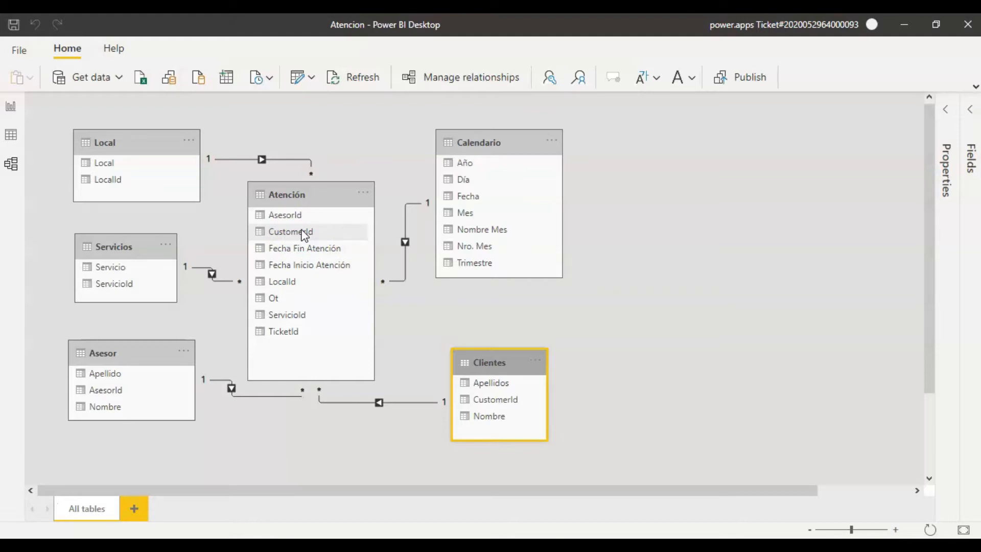
click(322, 249)
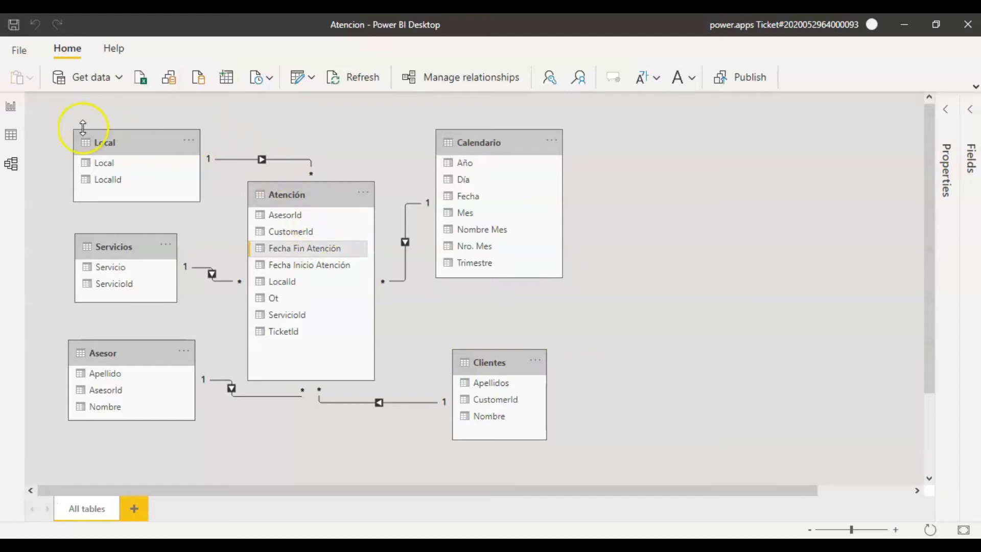
- Filter the Atención table data by TicketId to only ticket 8365
click(22, 136)
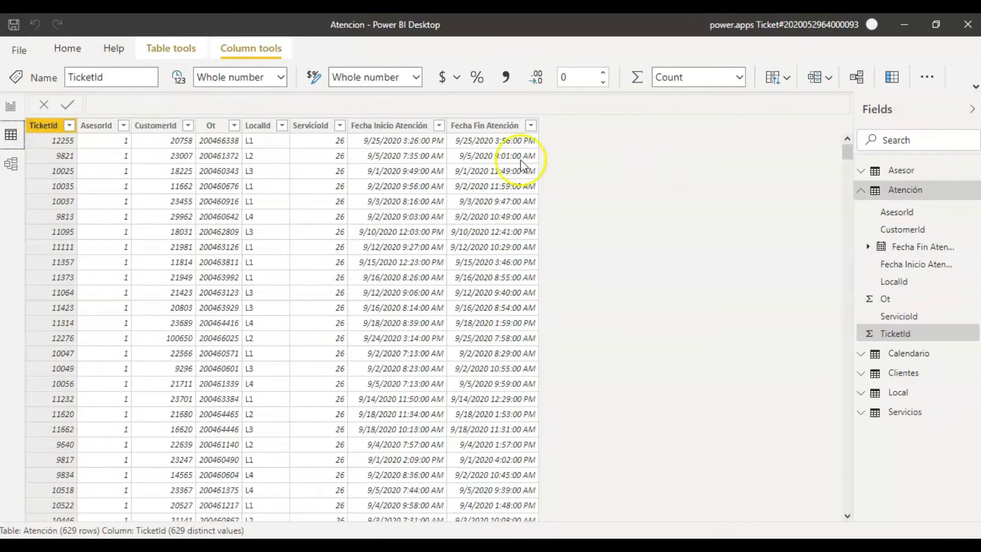
click(69, 126)
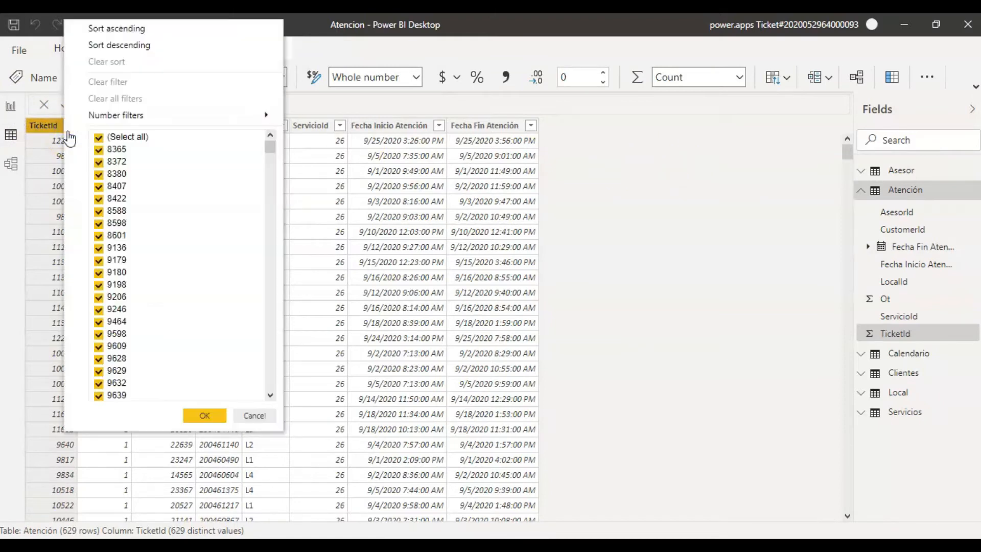
click(125, 137)
click(119, 150)
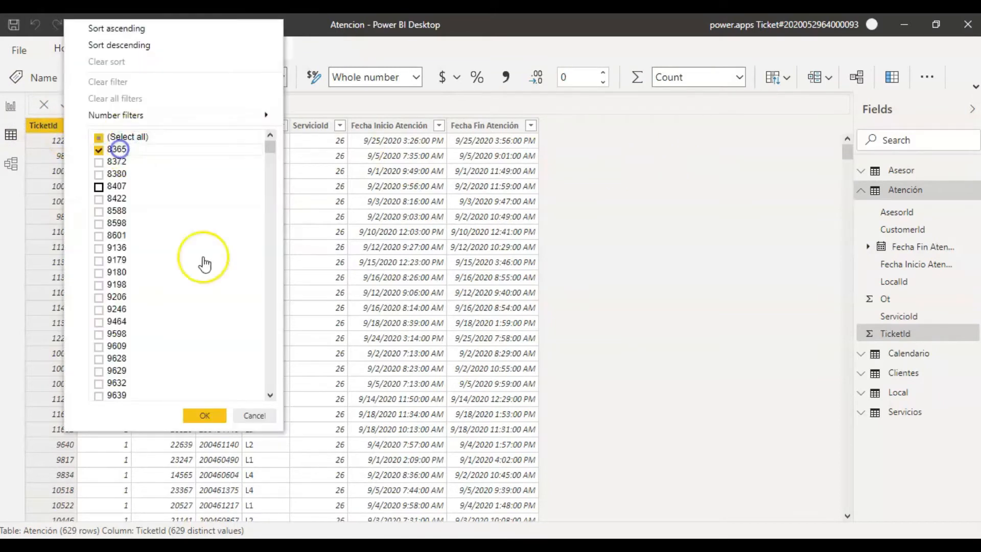
click(204, 415)
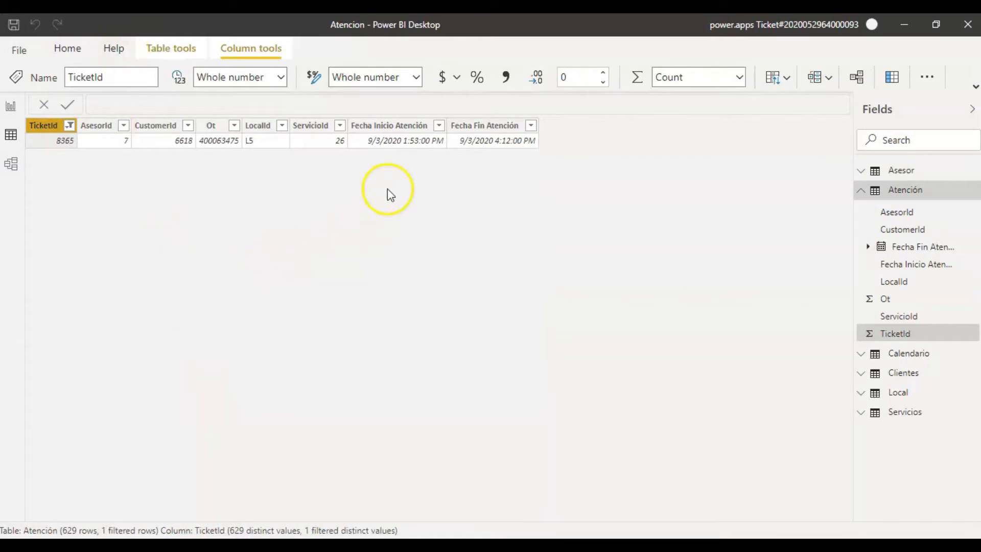
- Compare the Fecha Inicio Atención and Fecha Fin Atención values of the filtered ticket
click(391, 126)
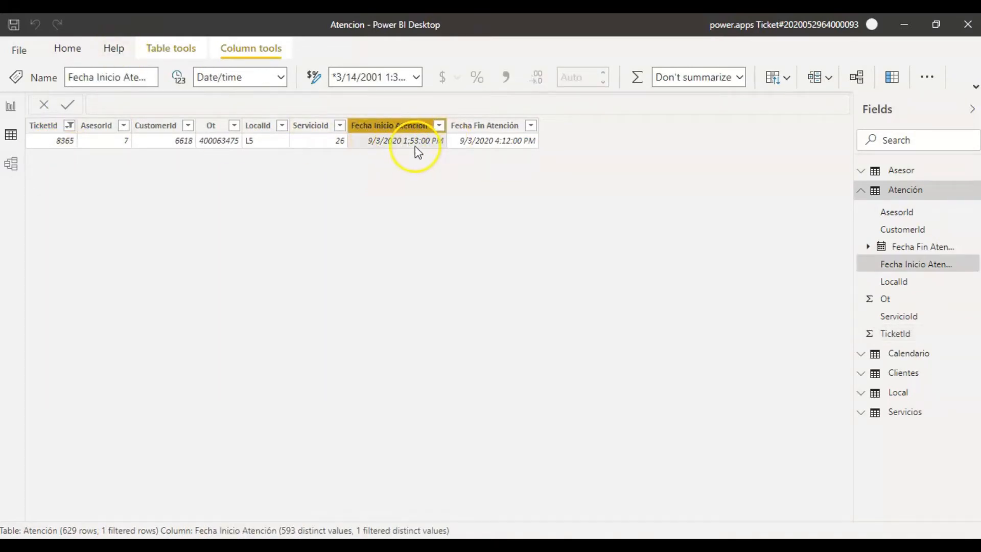
click(509, 128)
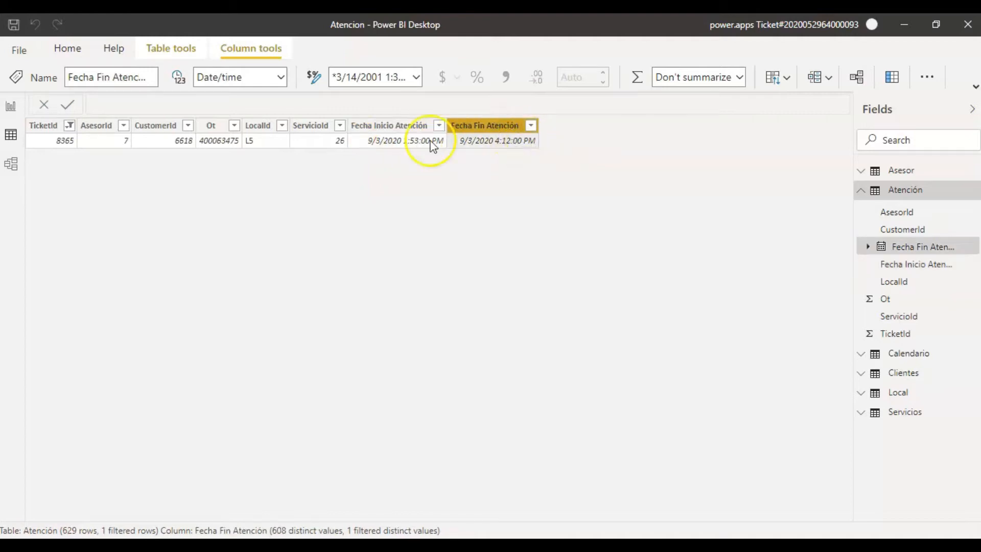
click(392, 128)
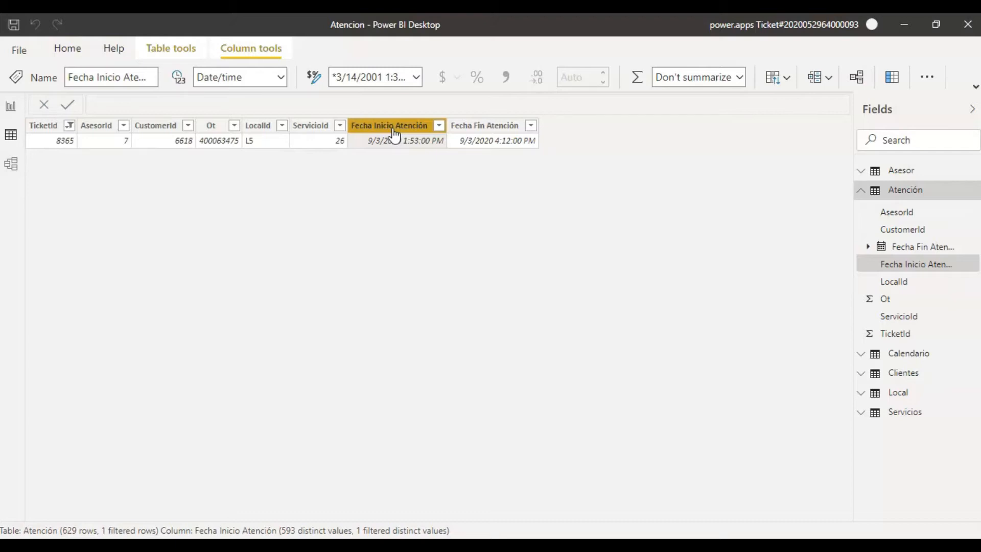
click(505, 132)
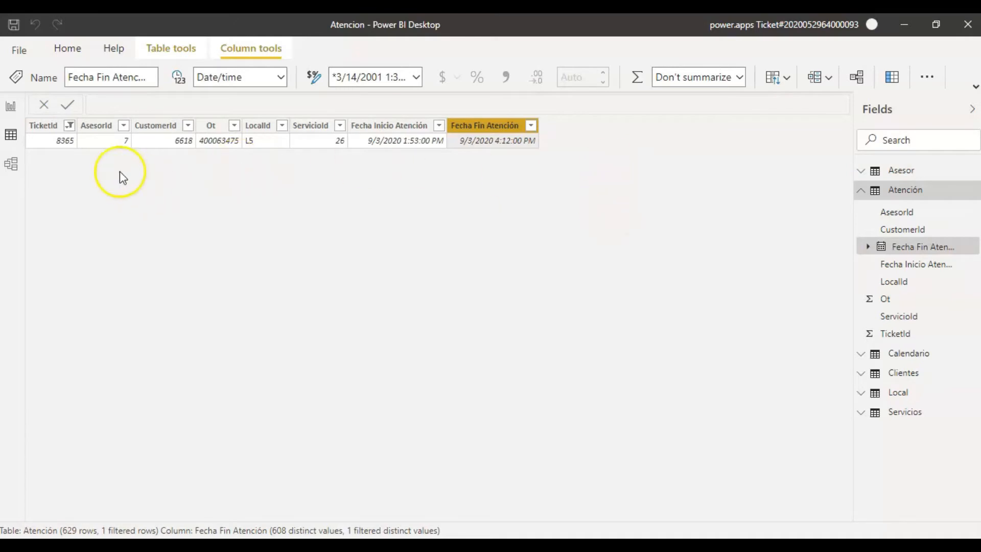
click(383, 133)
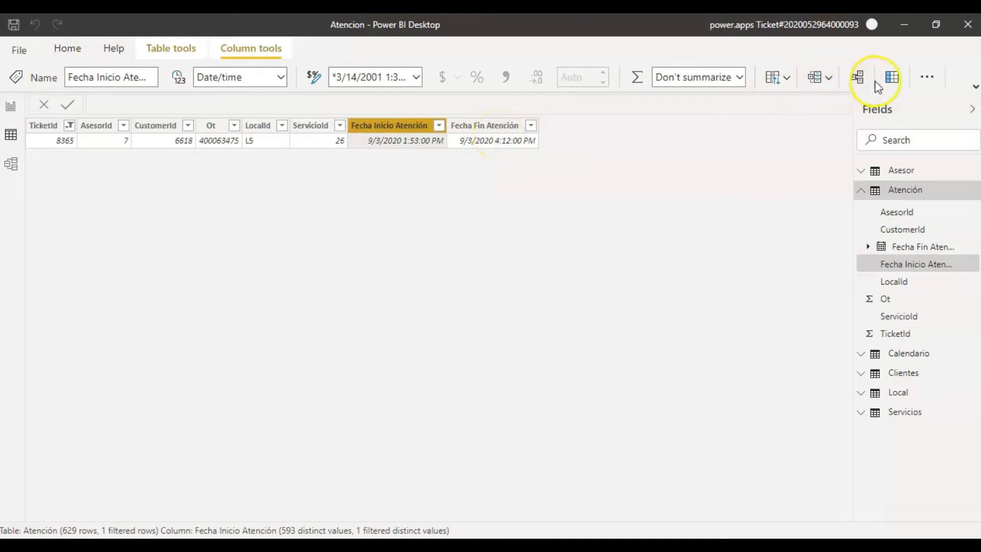
- Add a calculated column named duración to the Atención table and begin its formula with the DATEDIFF function
click(897, 82)
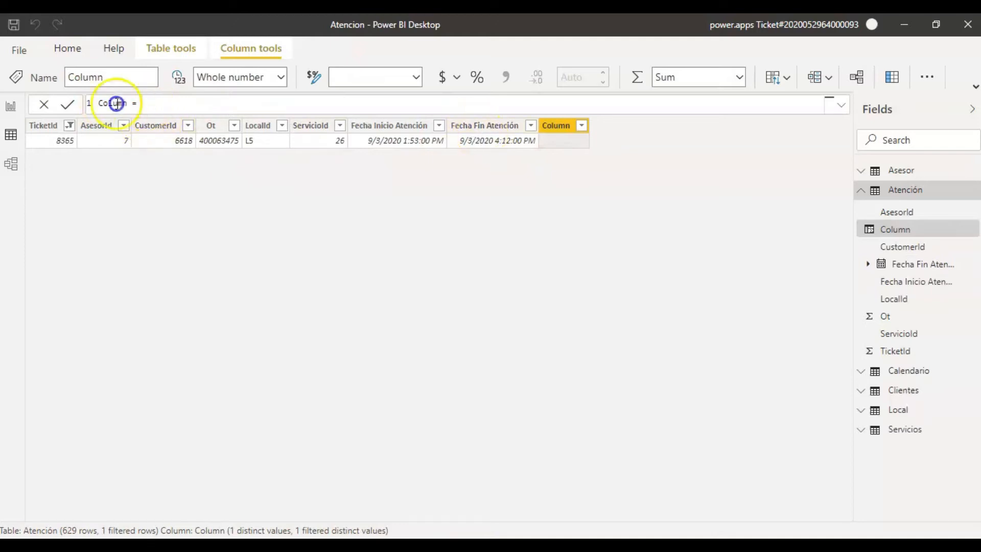
key(BackSpace)
text(duración =)
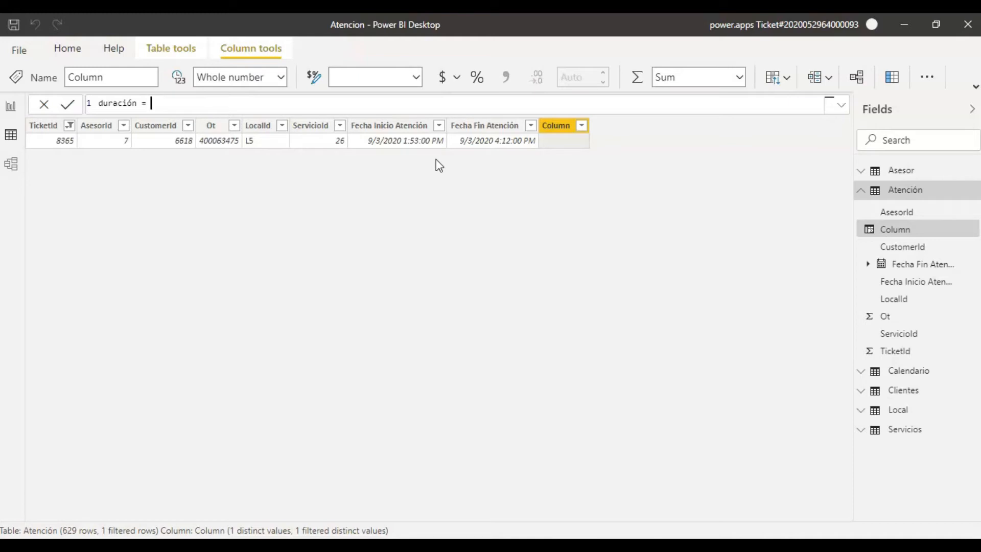
text(Datef)
key(BackSpace)
key(Down)
key(Down)
key(Tab)
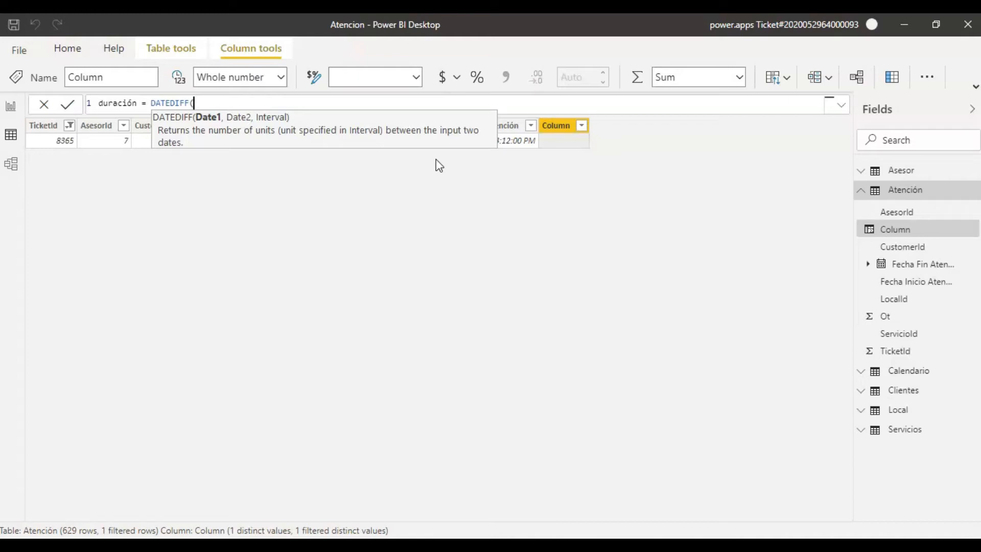
- Complete the DATEDIFF formula with Fecha Inicio Atención, Fecha Fin Atención and the HOUR interval, and commit it
text(Fech)
key(Down)
key(Tab)
text(,Fec)
key(Tab)
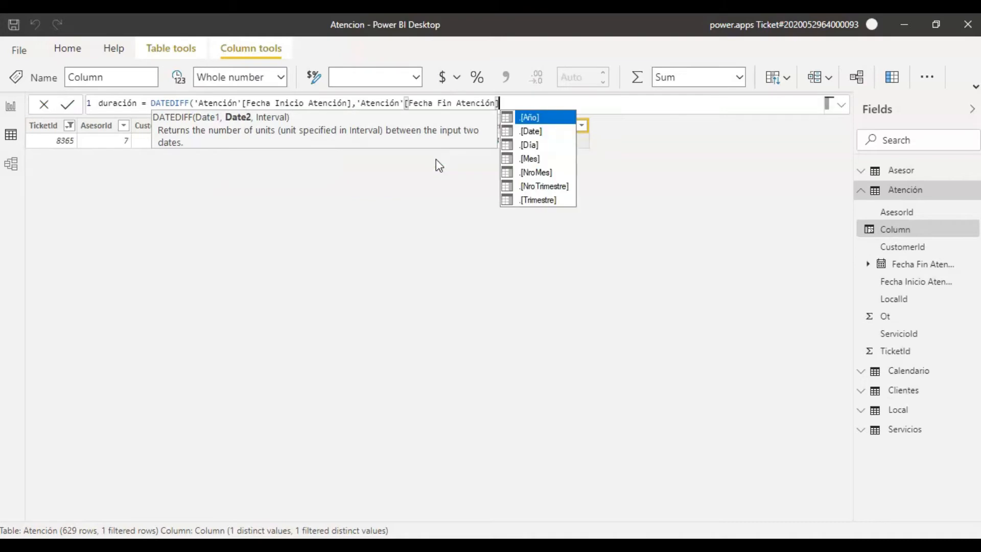
text(,)
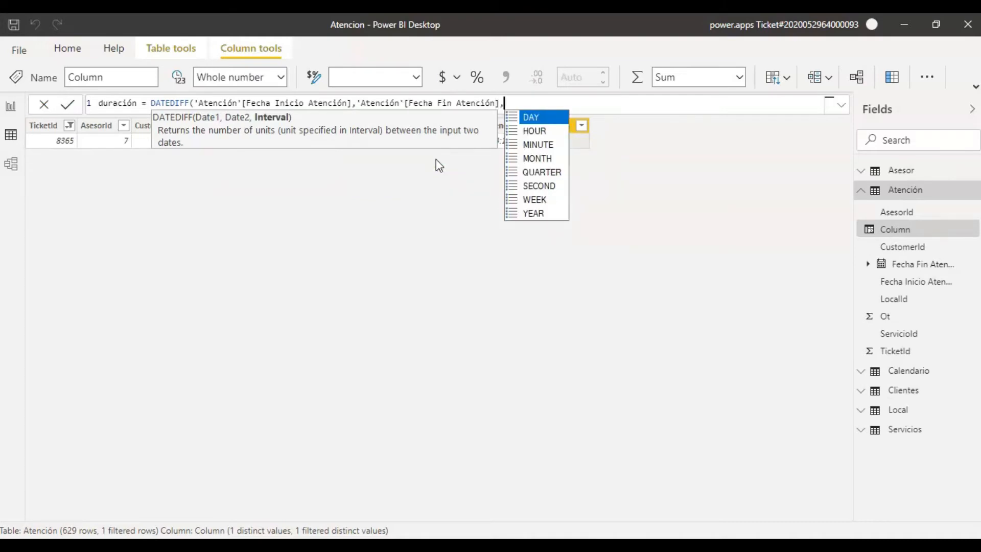
key(Down)
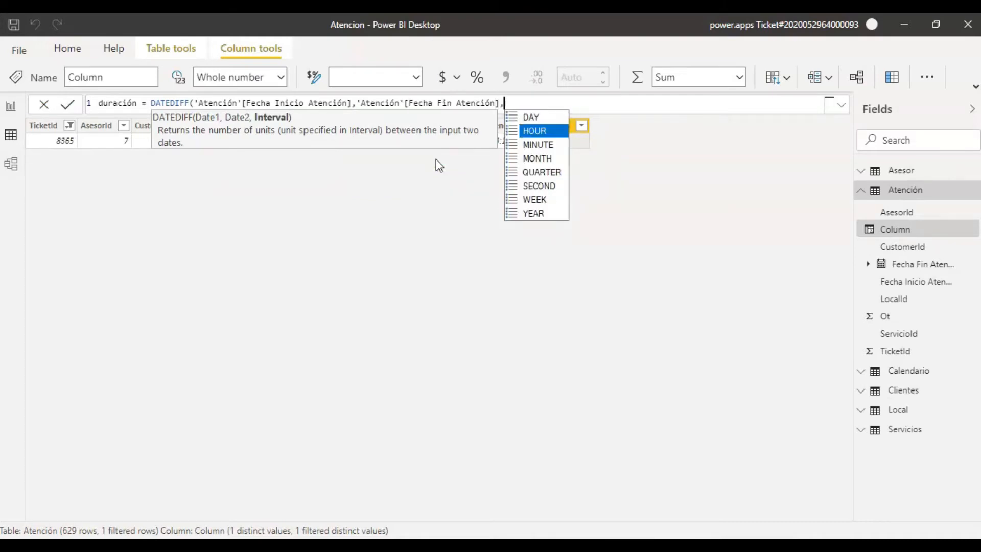
key(Tab)
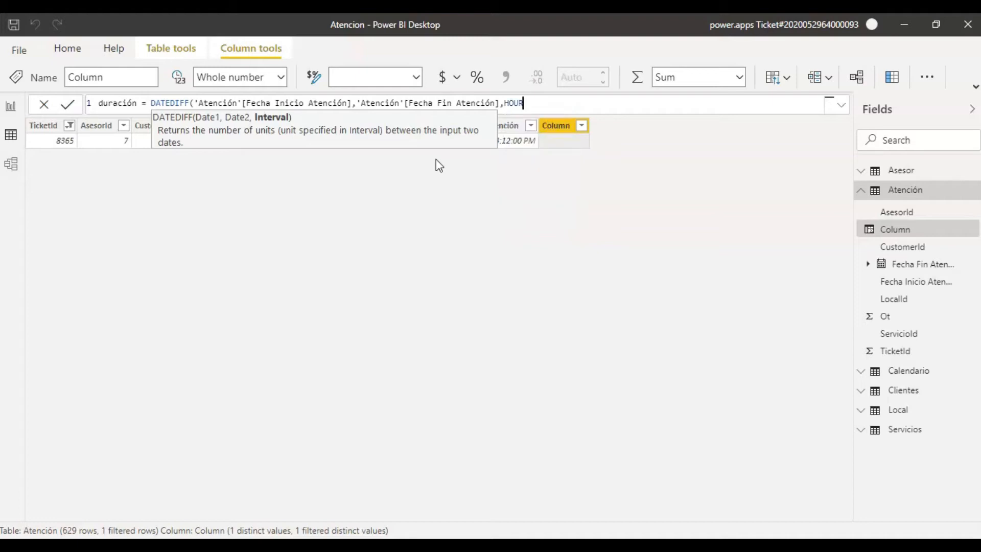
text())
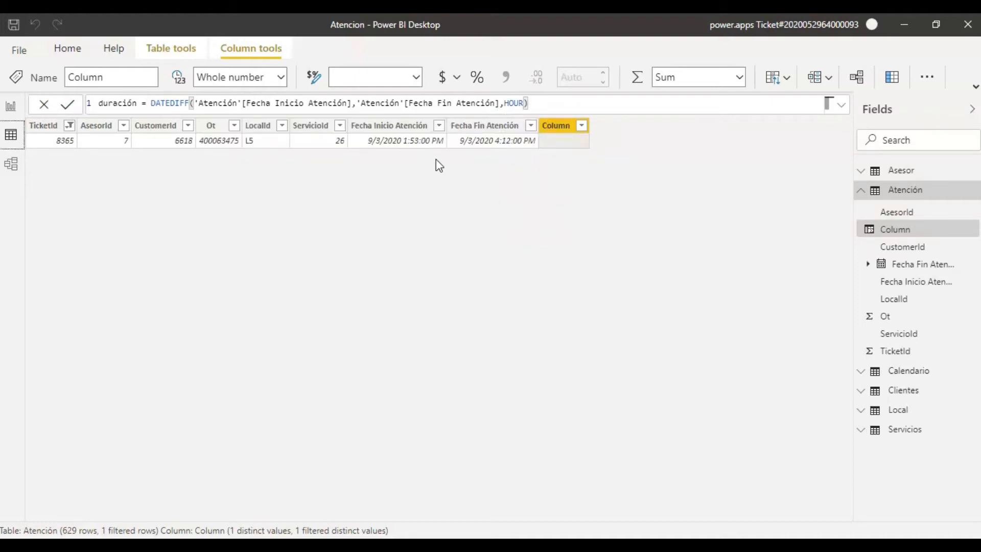
key(Return)
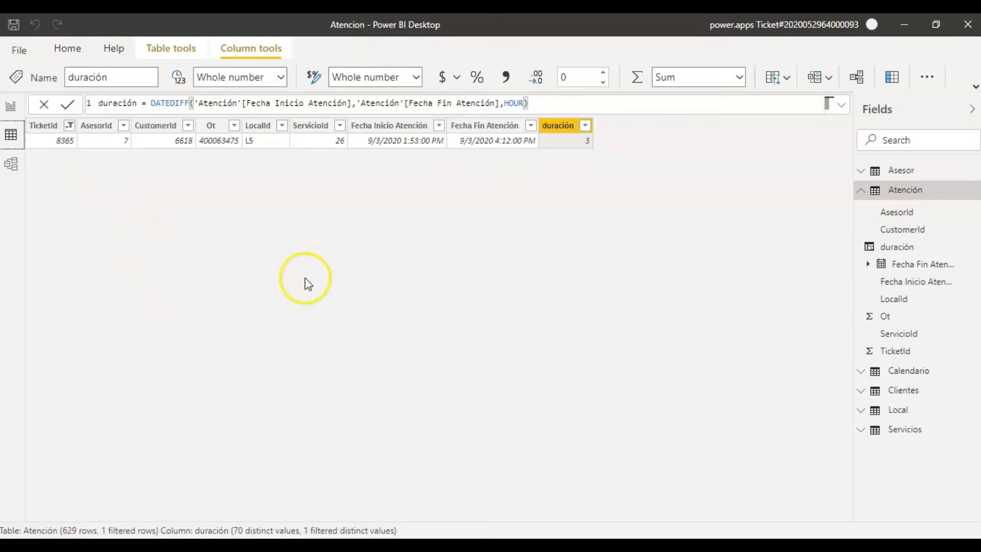
- Check the duración result against the ticket's Fecha Inicio Atención and Fecha Fin Atención values
click(411, 128)
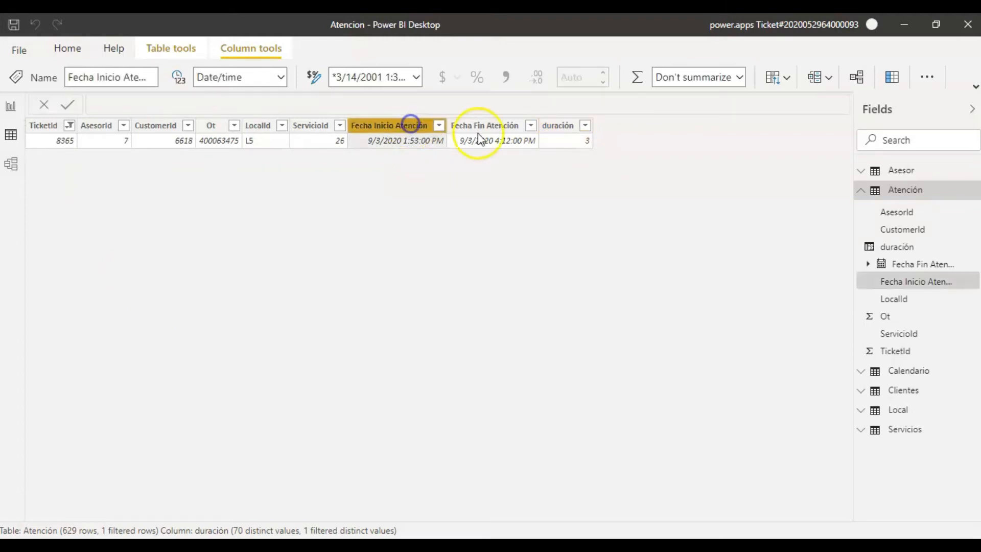
click(503, 128)
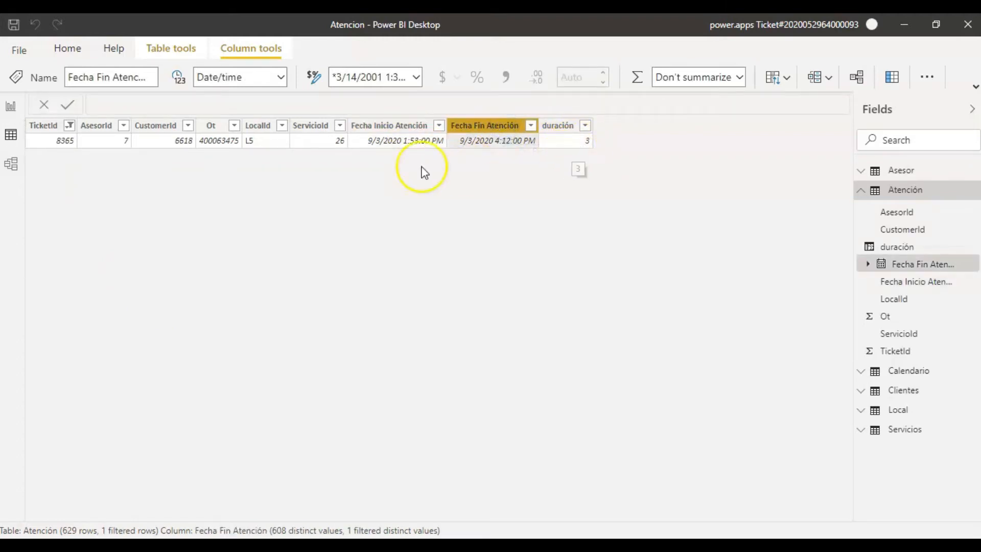
click(402, 128)
- Change the DATEDIFF interval in the duración column's formula to MINUTE
click(579, 128)
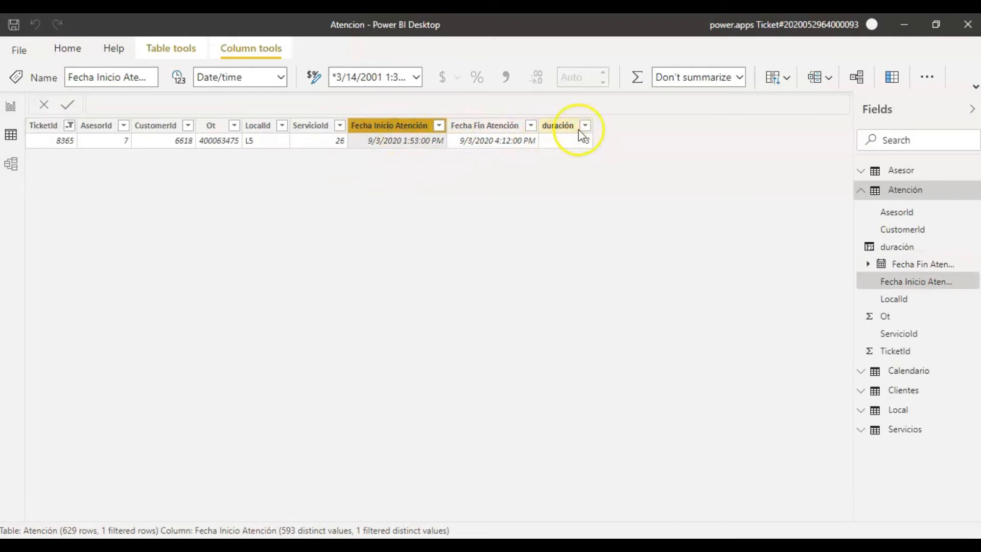
double_click(519, 103)
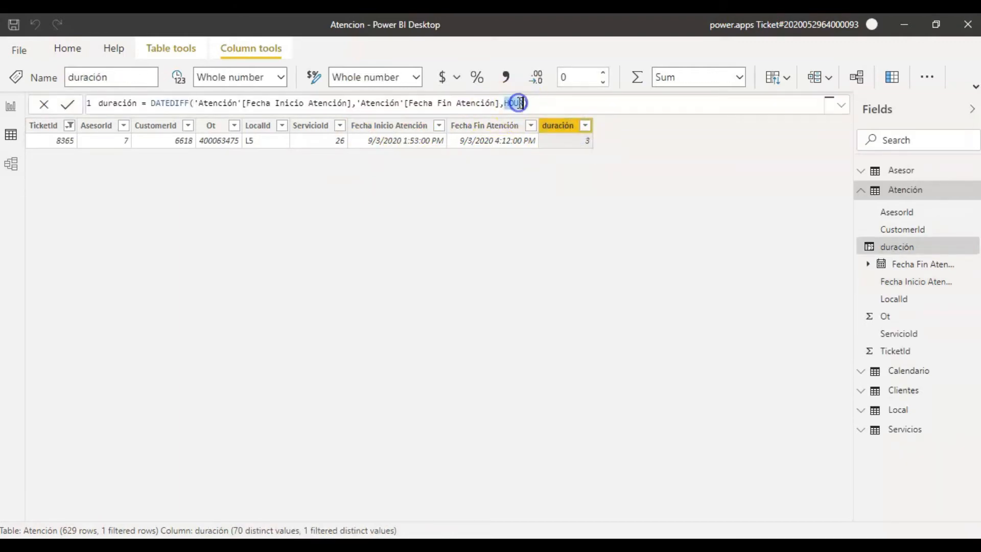
text(MINUTE)
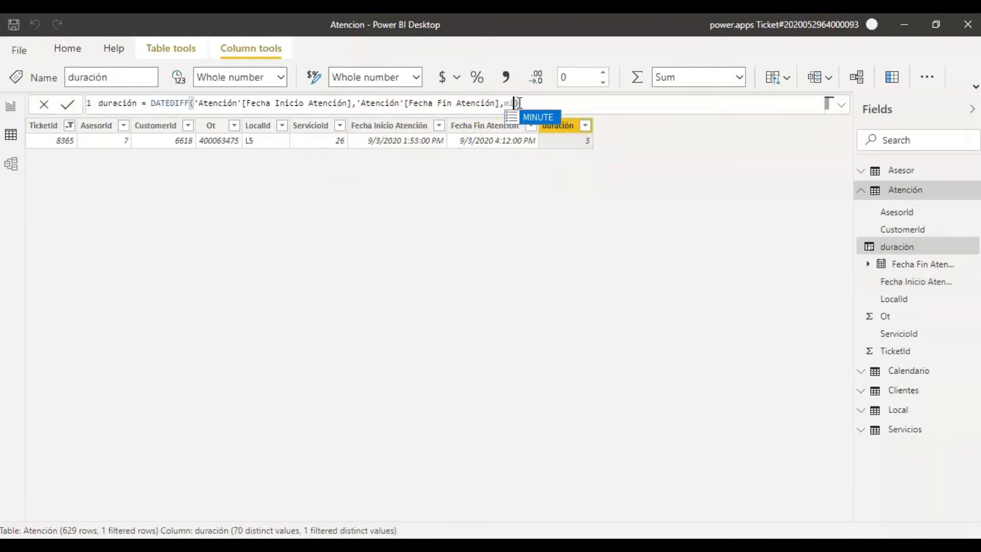
key(Return)
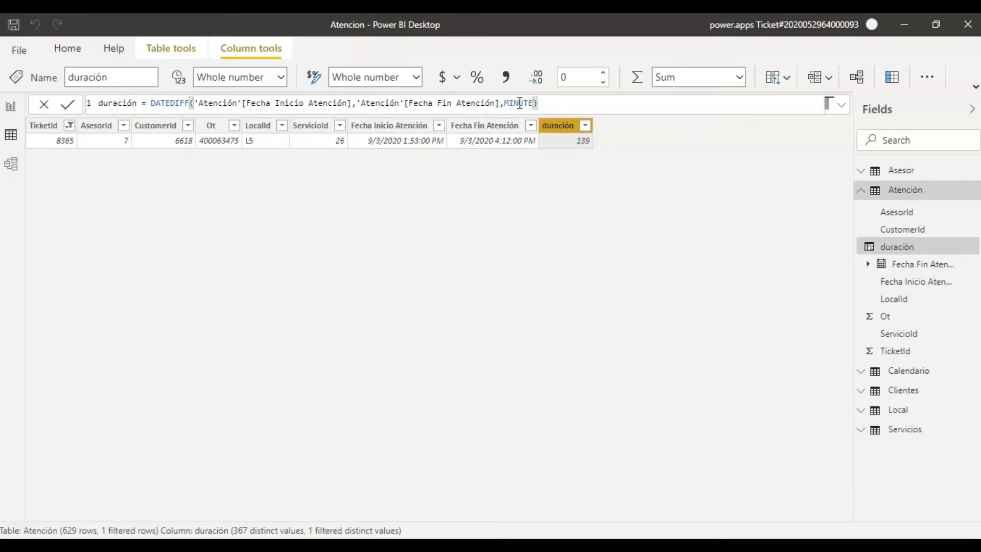
- Set the interval in the duración column's DATEDIFF formula back to HOUR
double_click(520, 103)
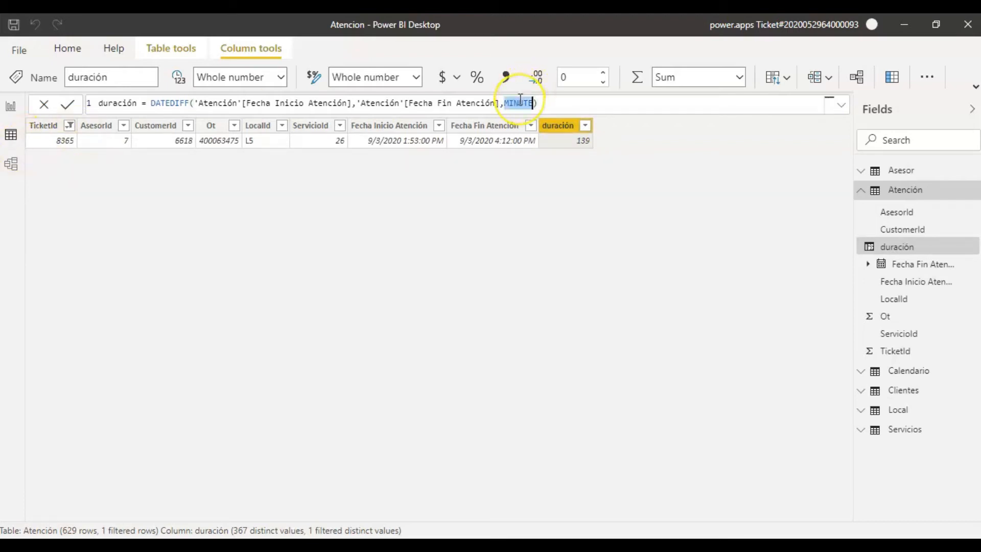
text(h)
key(Tab)
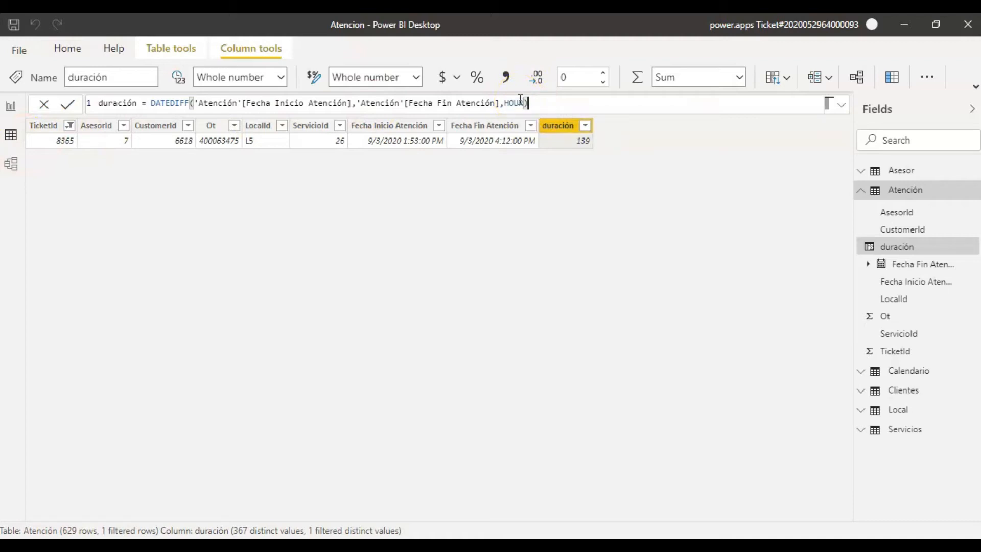
key(Return)
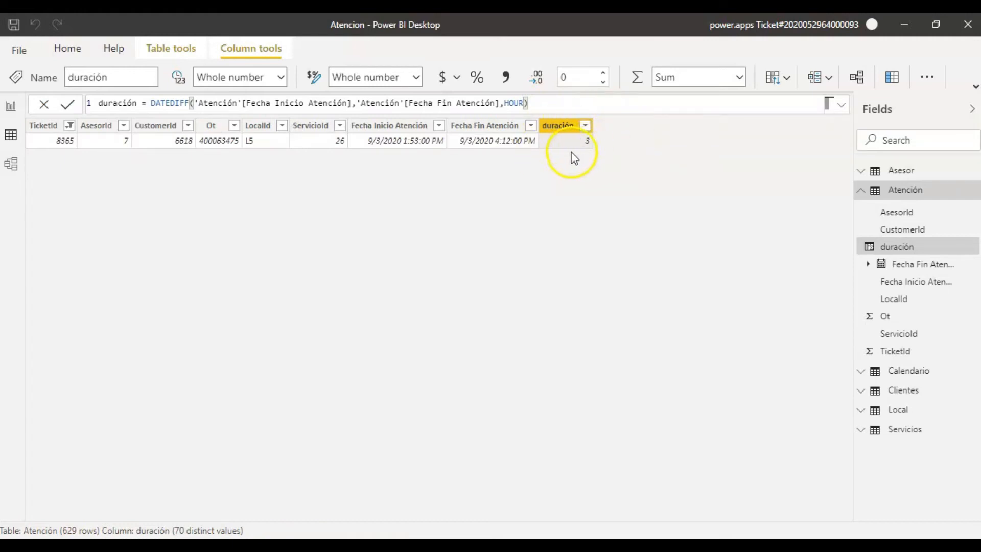
- Clear all filters from the Atención table data
click(69, 126)
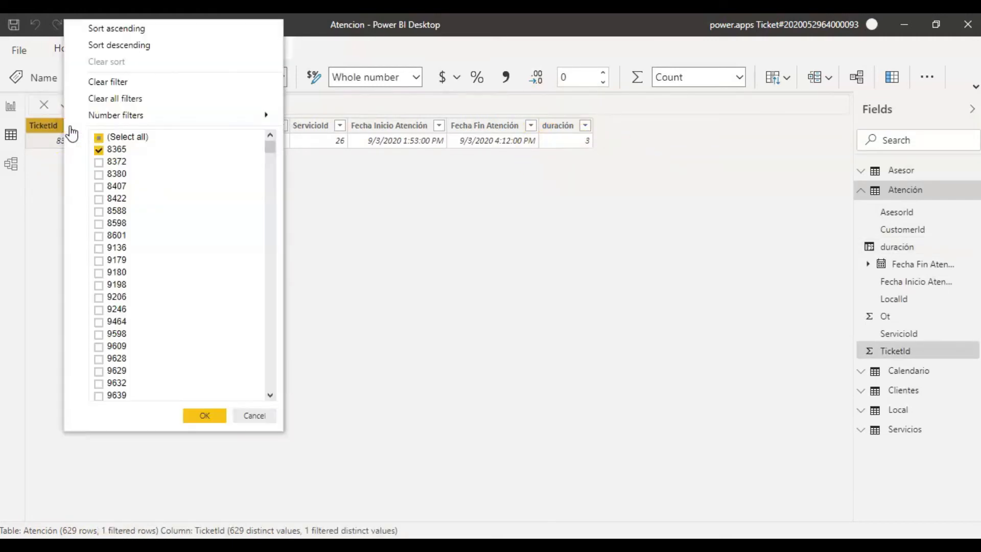
click(156, 99)
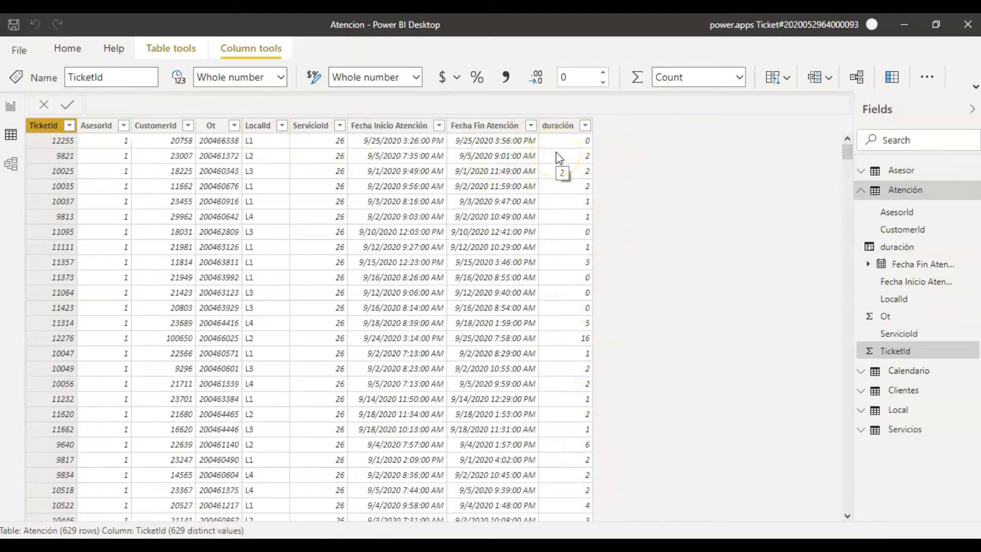
- Add the duración field to the report's Servicio table and summarize it as an average
click(9, 108)
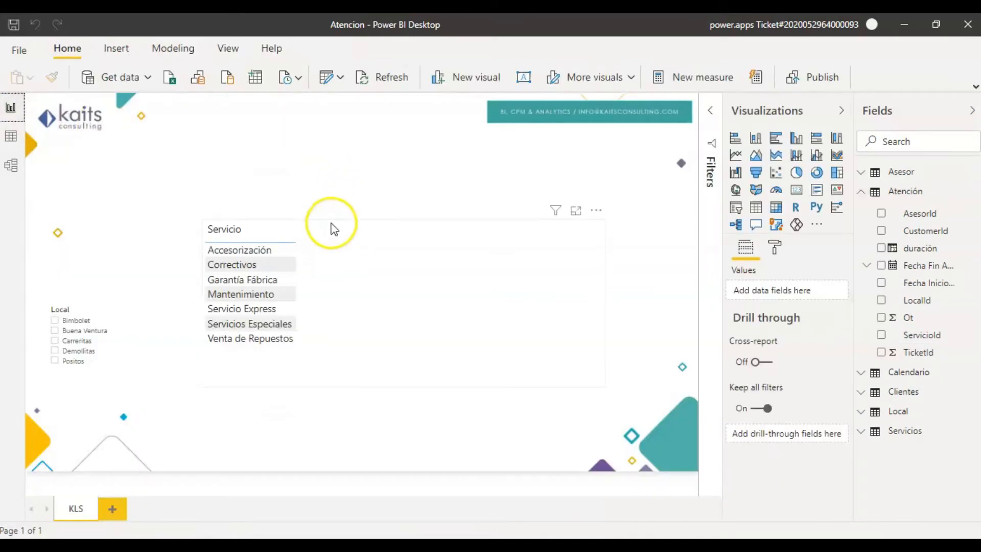
click(333, 229)
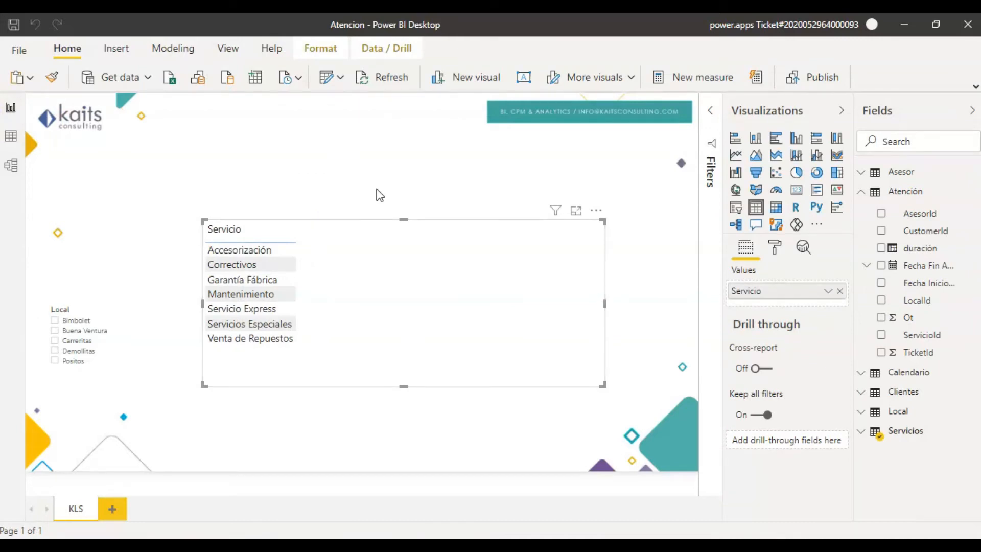
drag(920, 249, 793, 309)
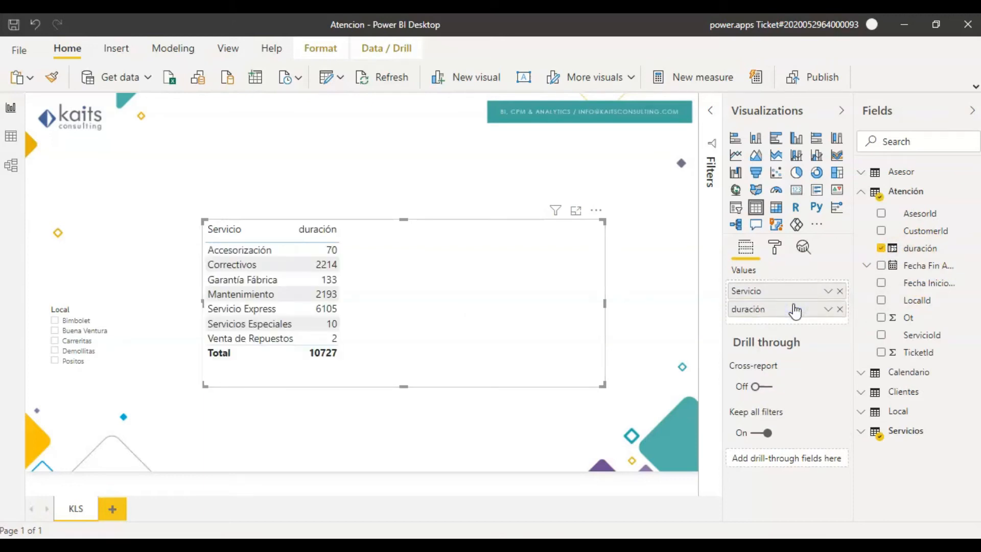
click(827, 309)
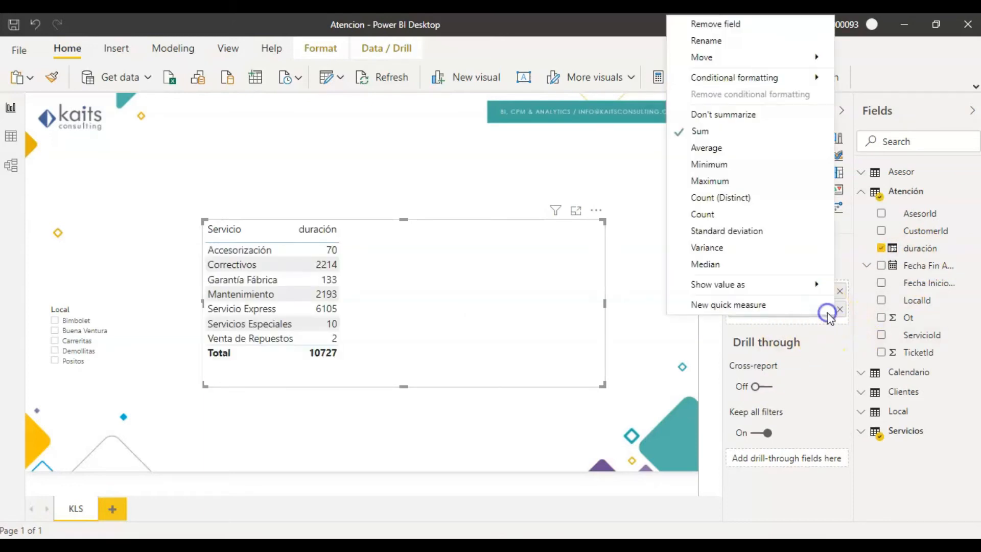
click(720, 148)
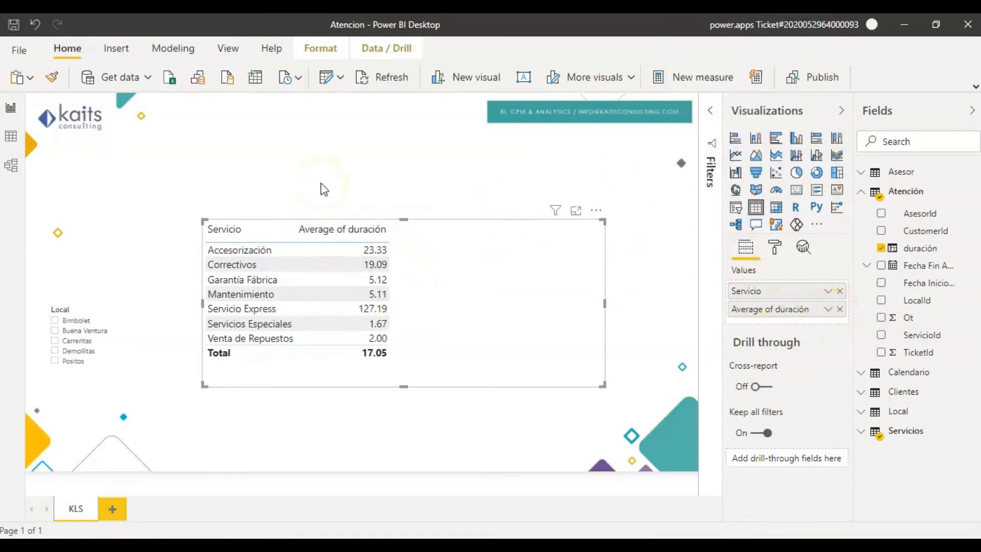
- Create the measure Promedio = AVERAGE('Atención'[duración]) in the Atención table and add it to the Servicio table visual
click(906, 192)
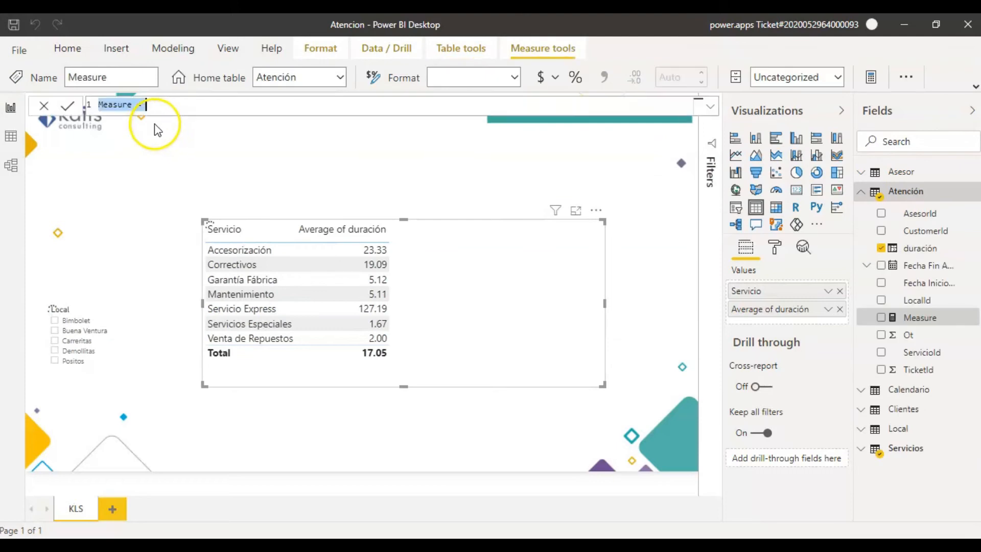
key(BackSpace)
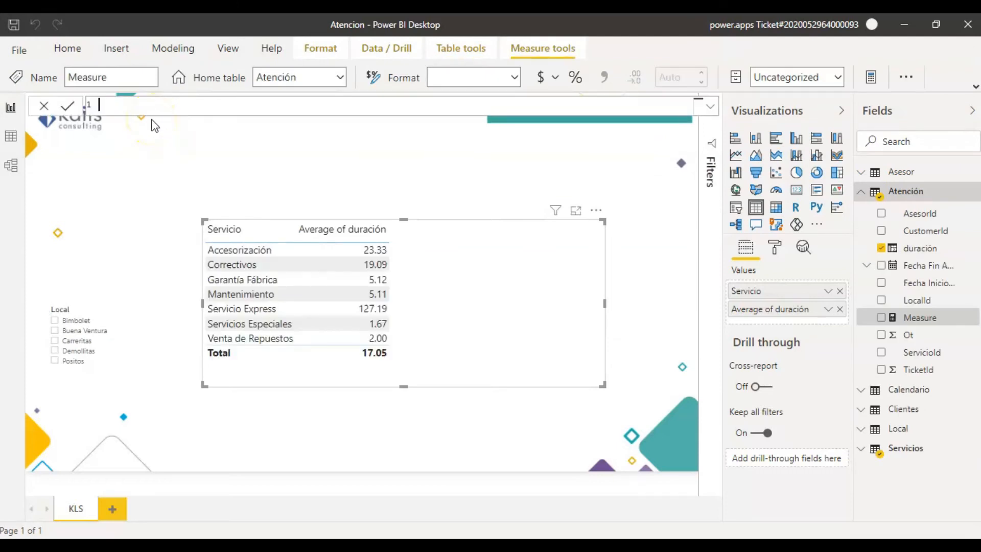
text(Promedio = ave)
key(Tab)
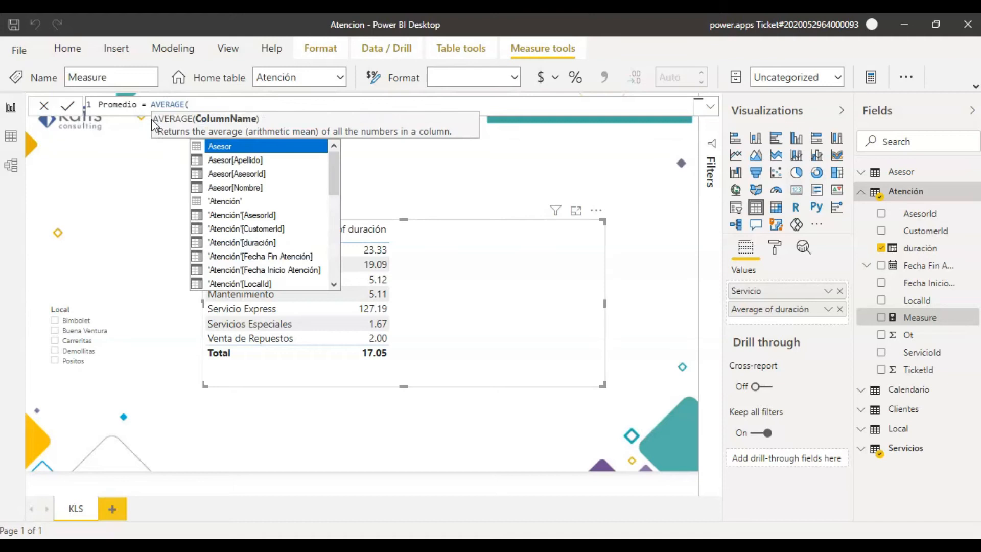
text(dur)
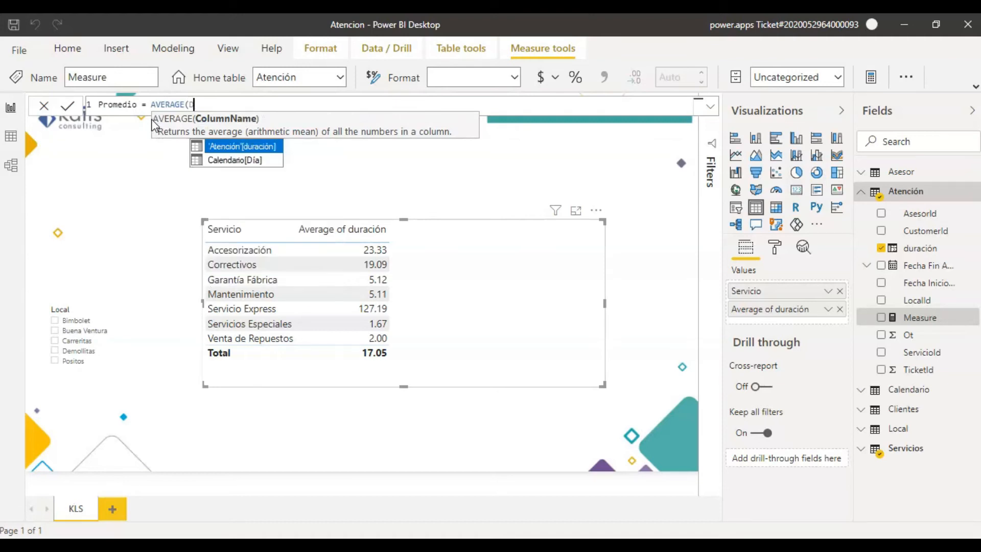
key(Tab)
text())
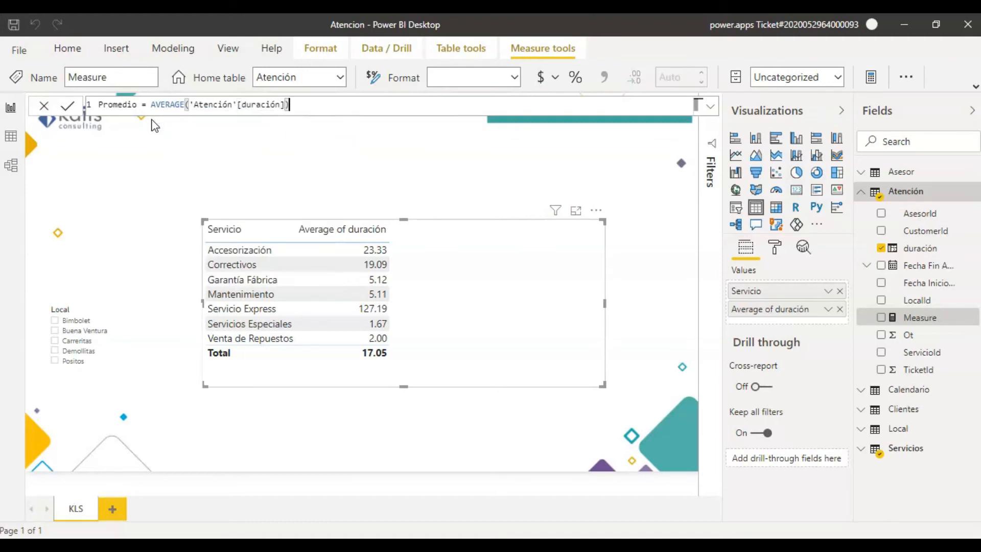
key(Return)
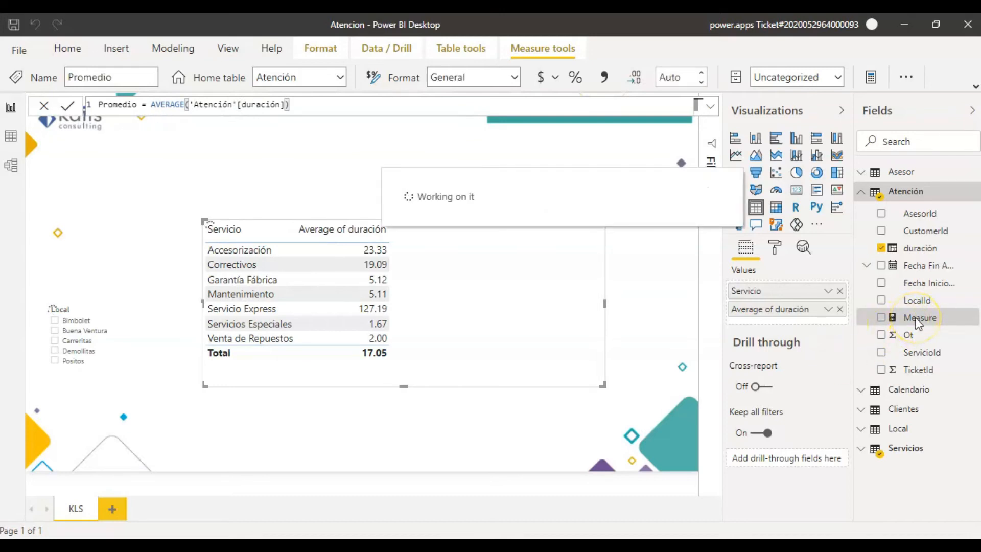
drag(929, 339, 799, 320)
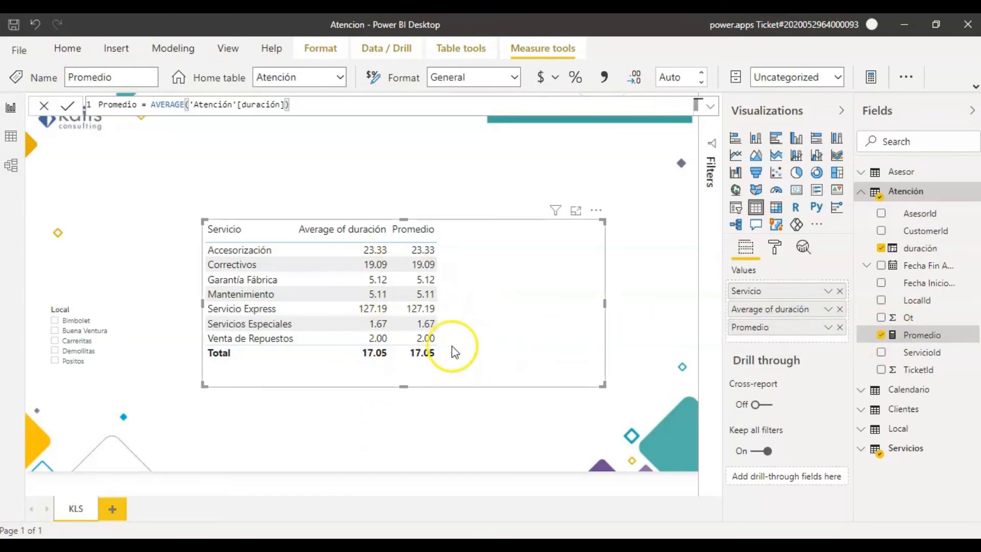
- Review the duración calculated column and its DATEDIFF formula in the Atención table data
click(11, 136)
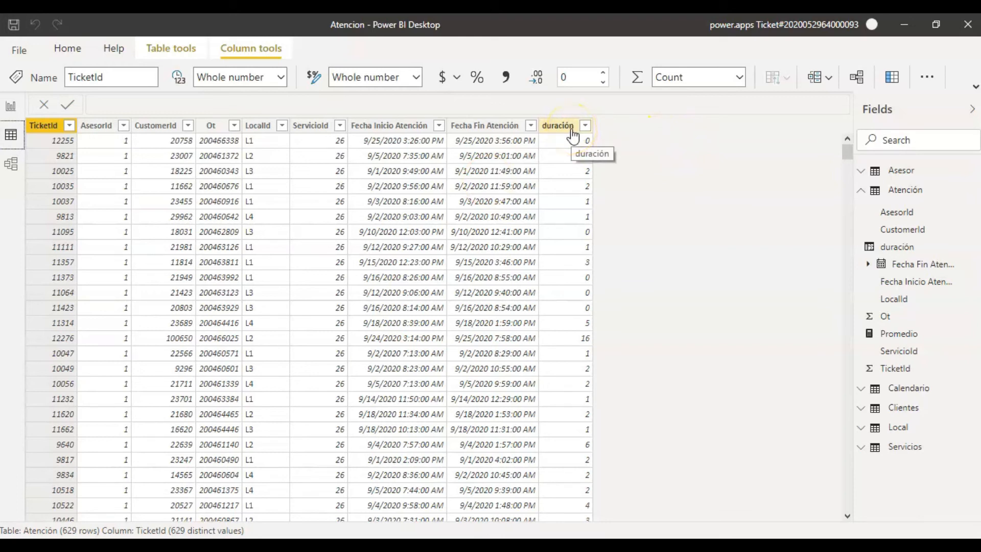
click(573, 135)
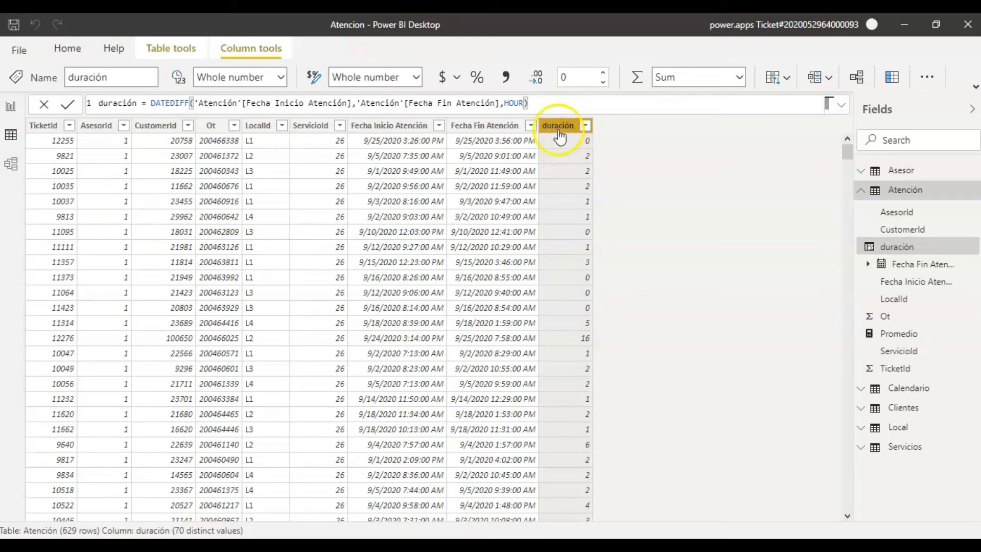
click(525, 128)
click(560, 129)
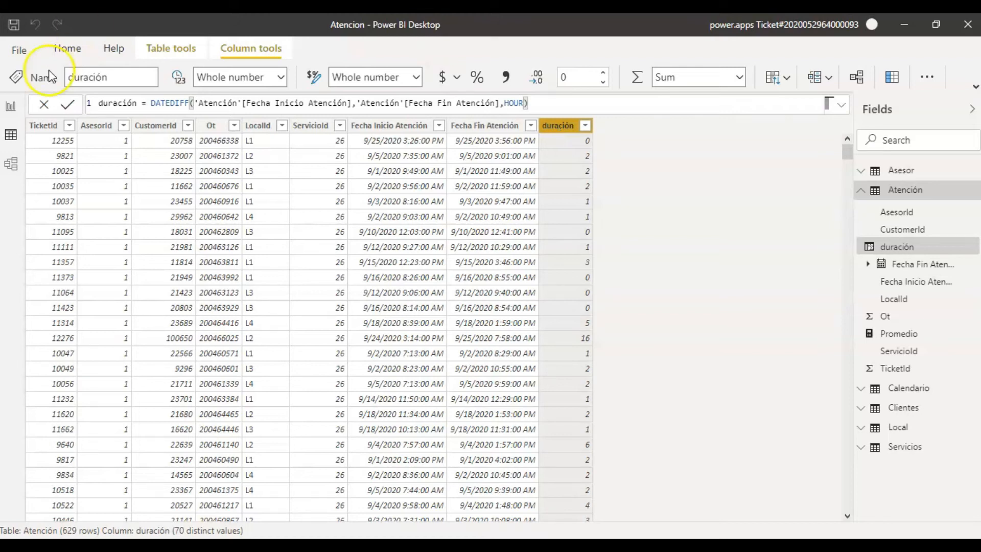
- Return to the report and start a new Atención measure, Promedio Duración, using AVERAGEX over the 'Atención' table
click(10, 106)
click(223, 209)
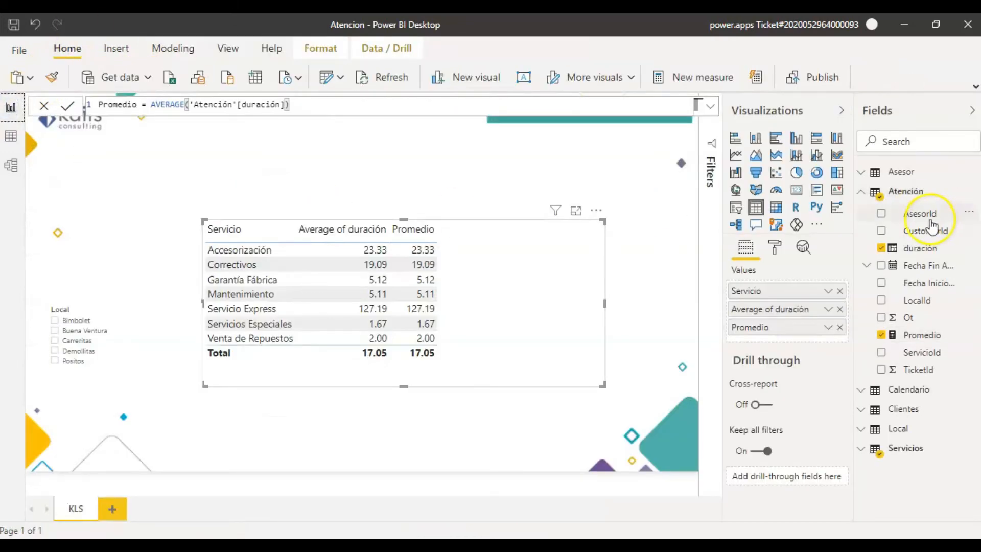
click(905, 191)
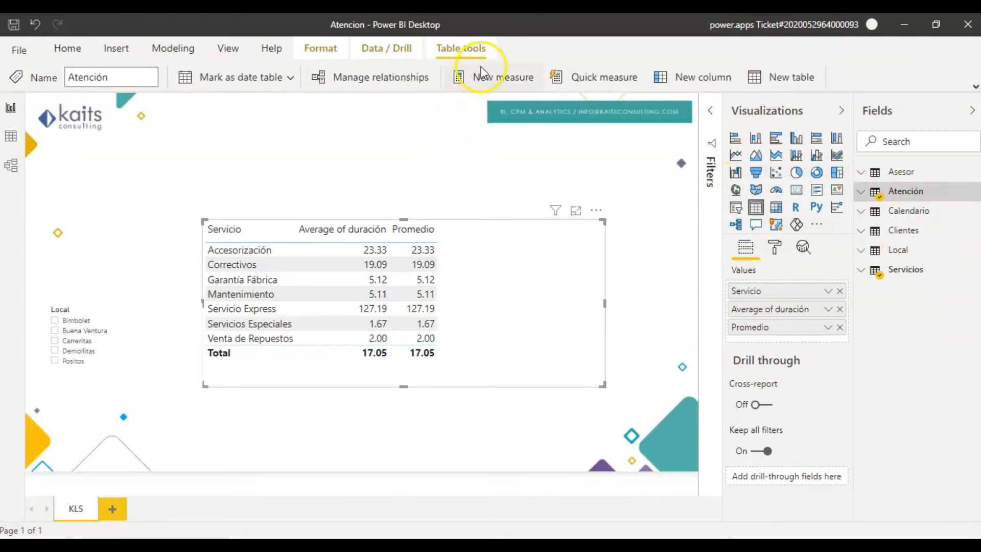
click(498, 77)
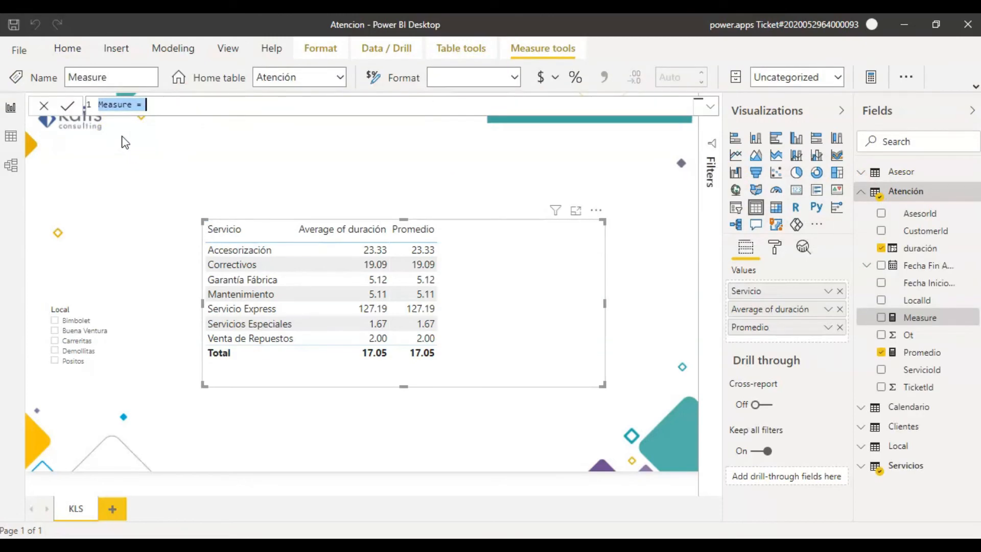
key(BackSpace)
text(Promedio)
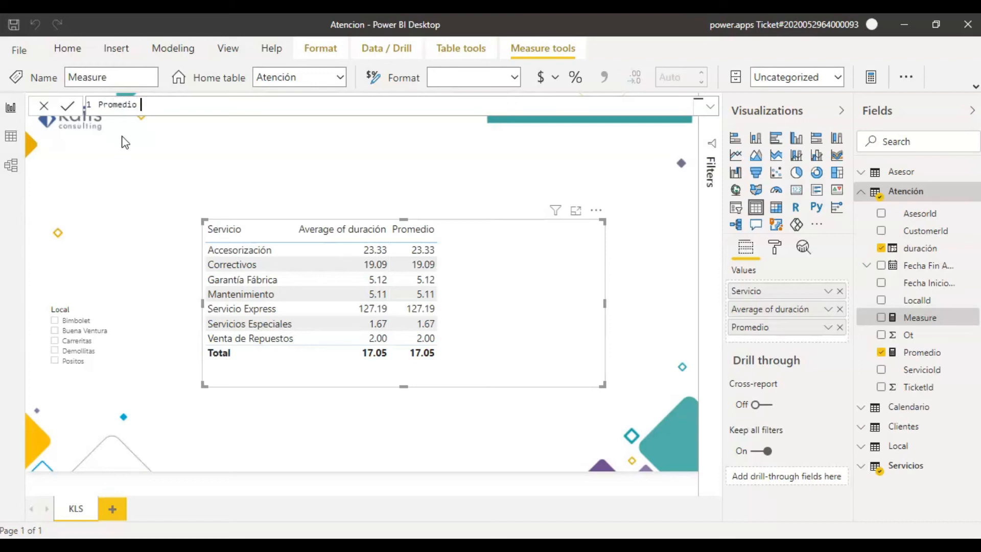
text( Duración = aver)
key(Down)
key(Down)
key(Tab)
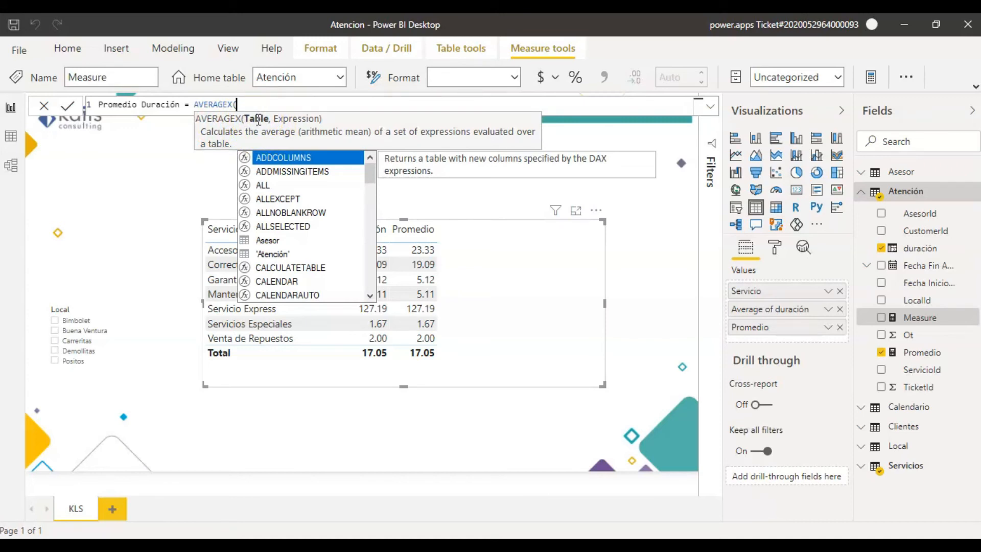
text('Atención',)
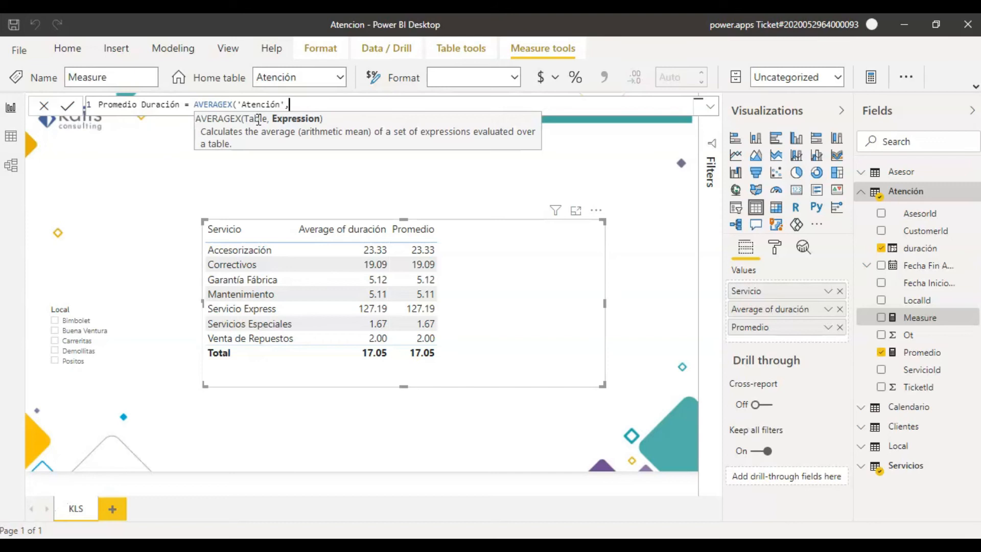
- Complete the AVERAGEX expression with DATEDIFF('Atención'[Fecha Inicio Atención],'Atención'[Fecha Fin Atención],HOUR)
text(dated)
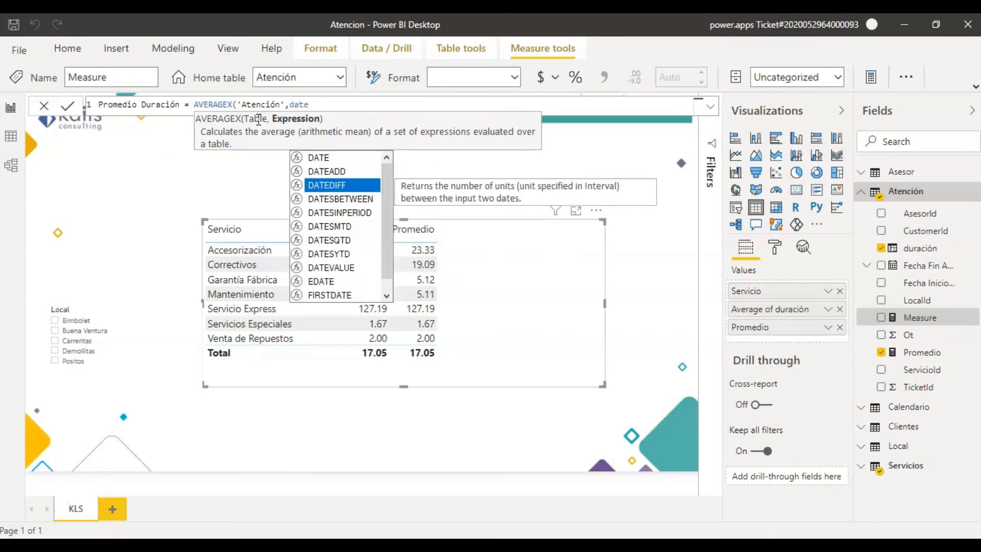
key(Tab)
text('Atención'[Fecha Inicio Atención])
key(Tab)
text(,)
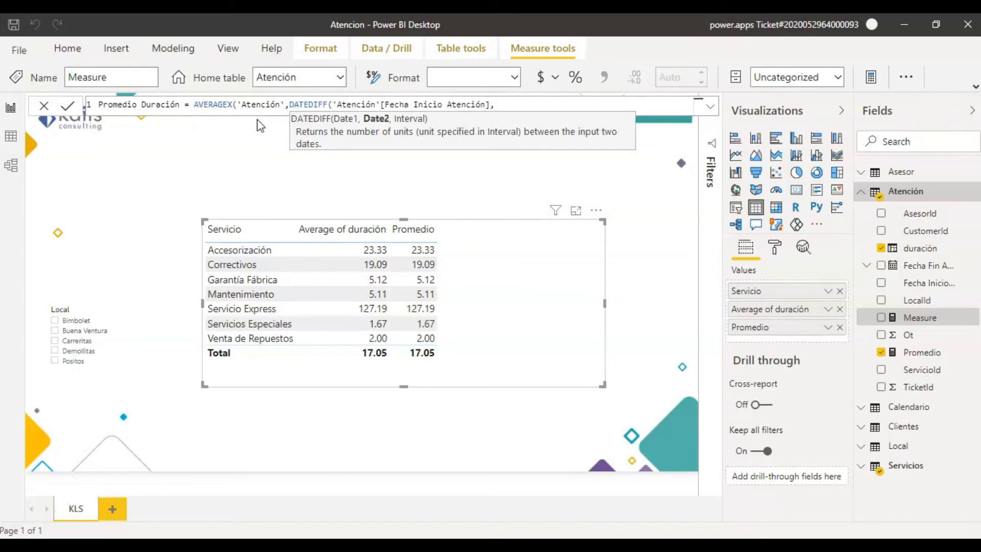
text(fin)
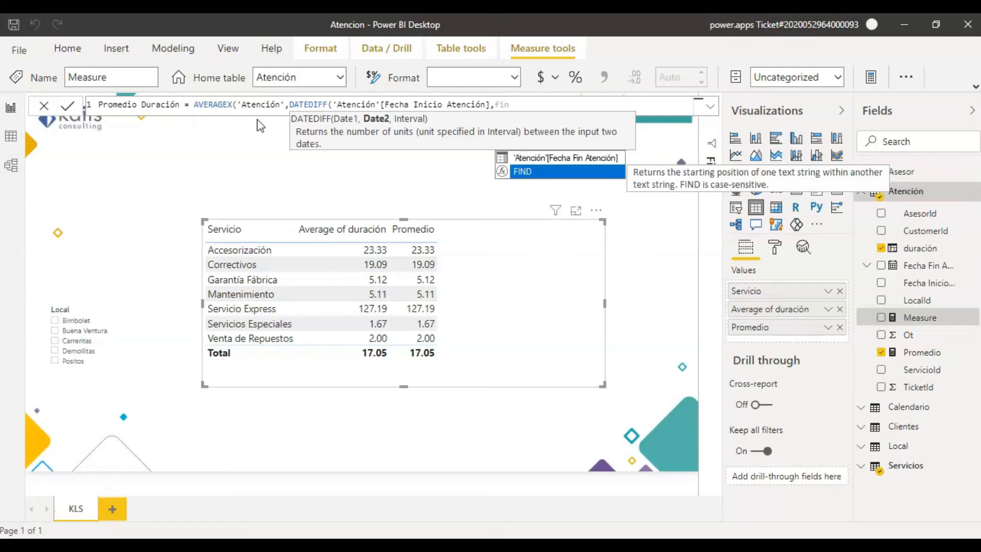
key(Up)
key(Tab)
text(,)
key(Down)
key(Tab)
text()))
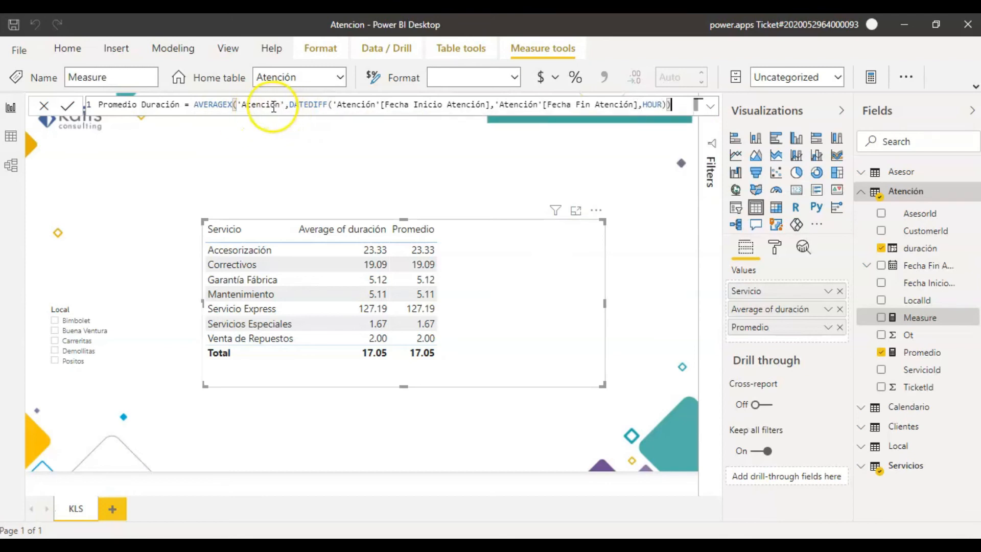
- Review the AVERAGEX arguments, commit the Promedio Duración measure and add it to the Servicio table visual
click(240, 105)
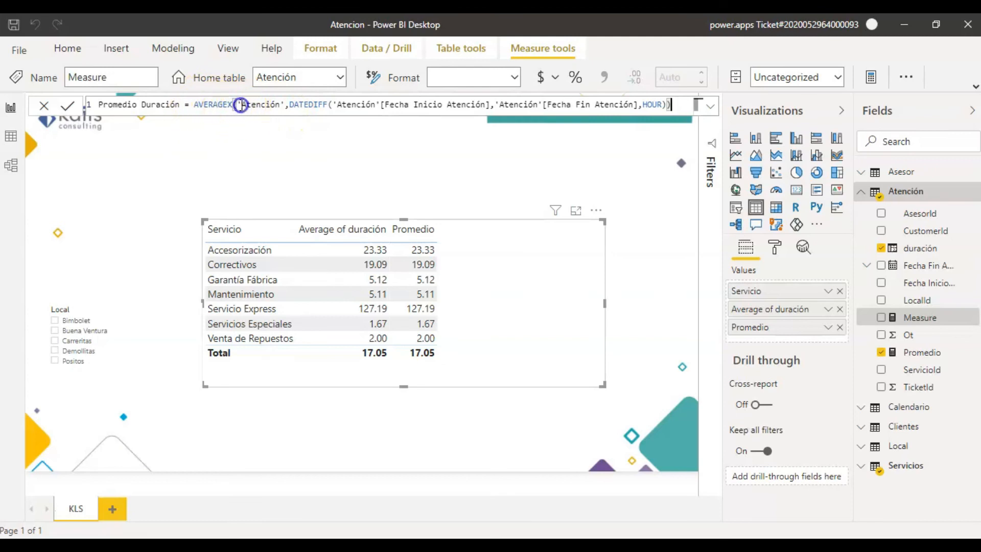
drag(290, 104, 668, 103)
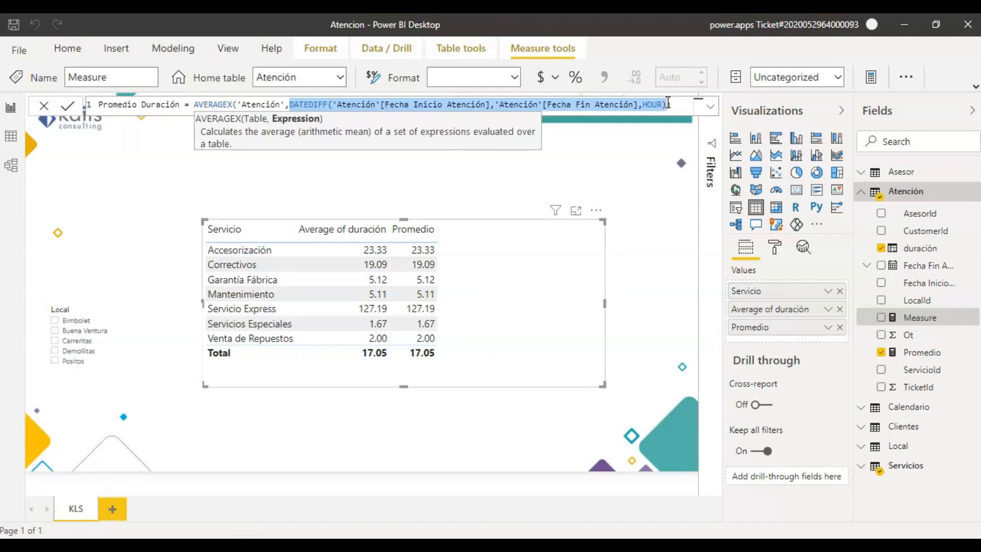
click(687, 107)
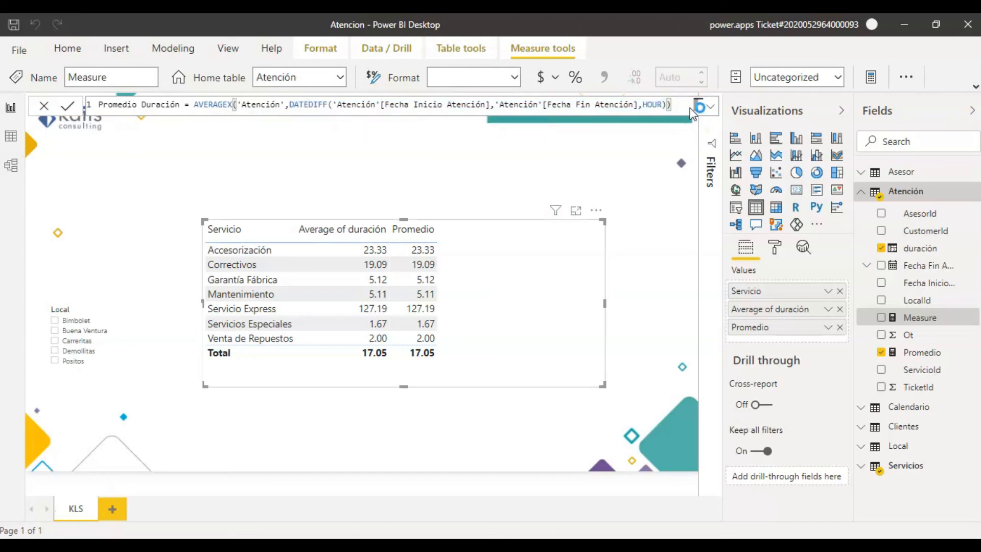
click(285, 231)
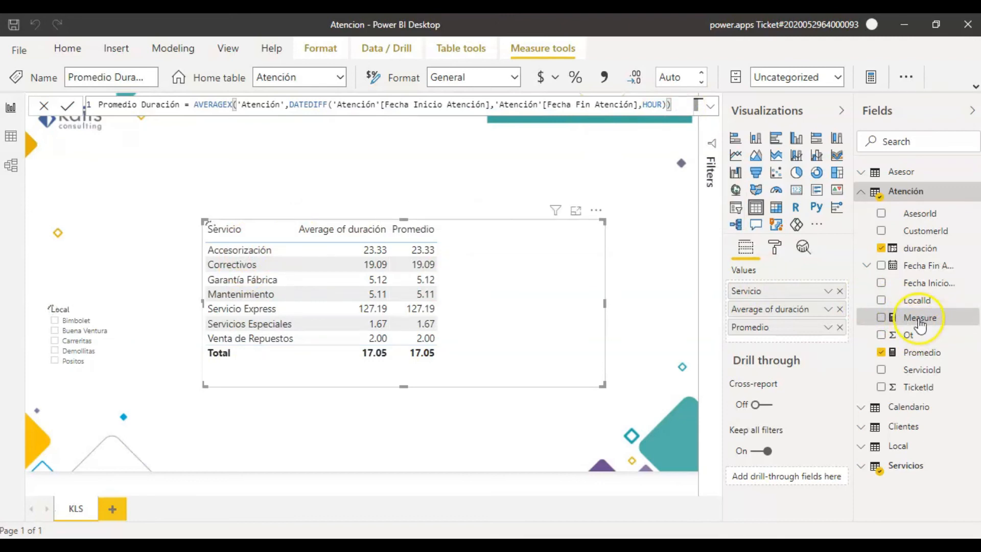
drag(923, 352, 798, 336)
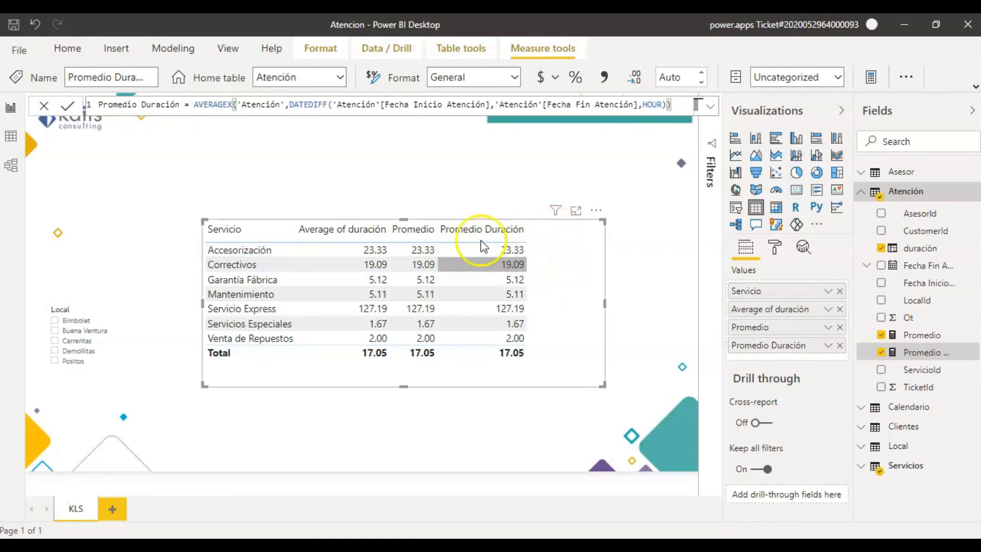
- Move the Local slicer up under the logo, make it narrower and filter the report to Buena Ventura
drag(98, 322, 96, 179)
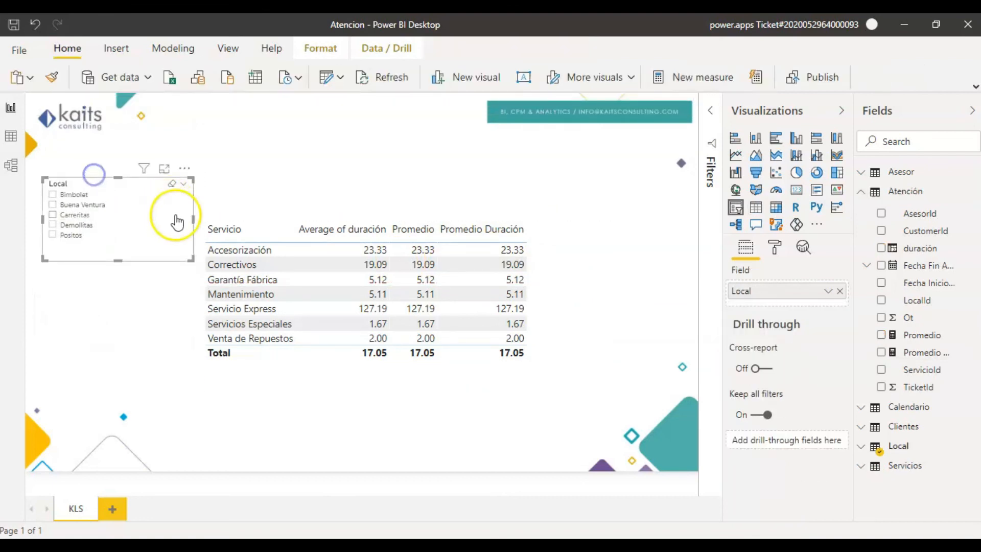
drag(197, 215, 156, 212)
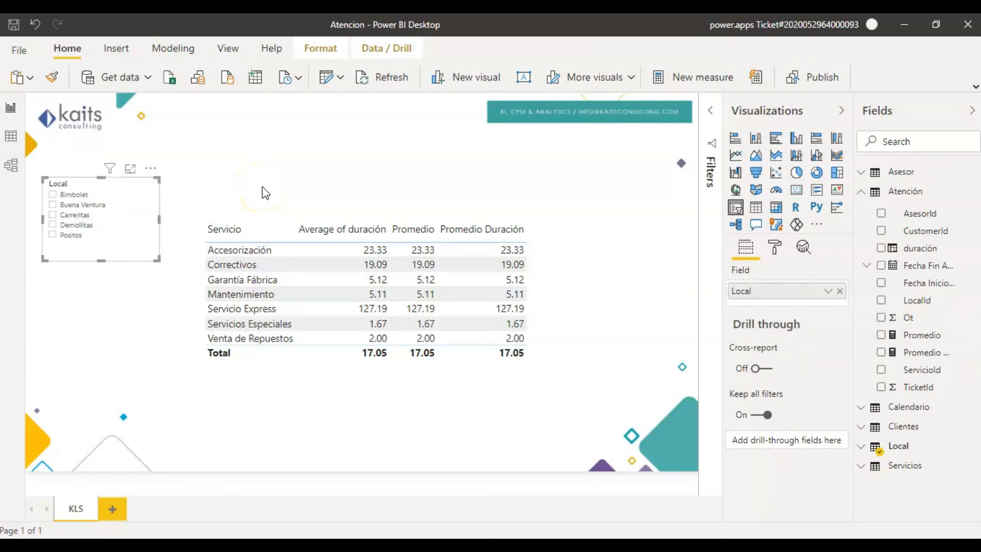
click(61, 205)
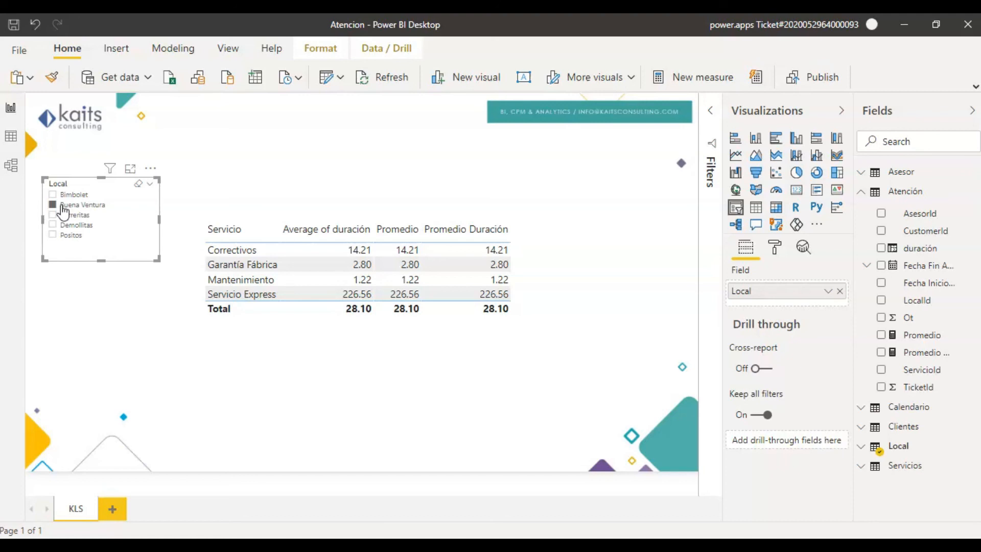
- Move the Servicio table up the page and shrink its width and height to fit its contents more closely
click(295, 219)
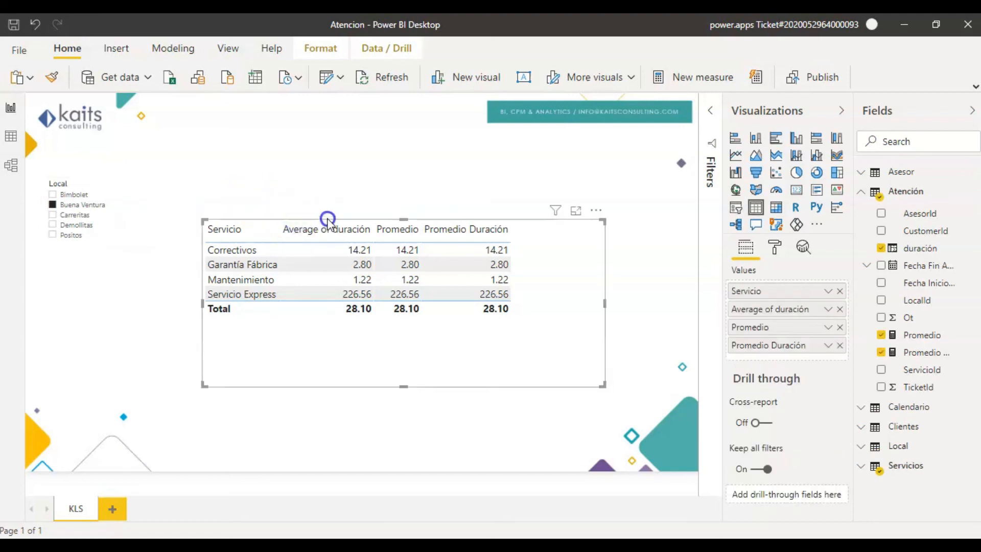
drag(323, 228, 348, 160)
drag(631, 235, 553, 234)
drag(391, 318, 393, 276)
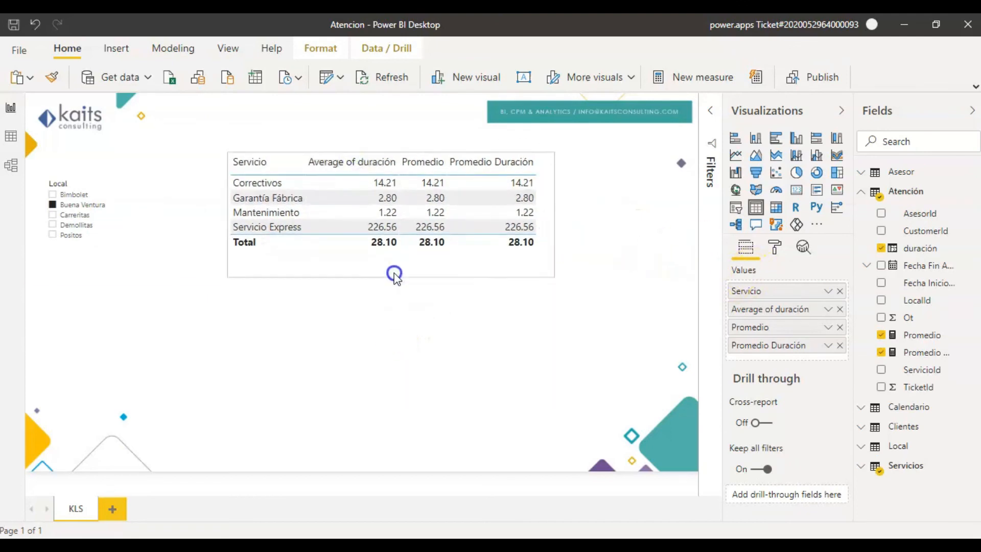
- Move the Servicio table back down to the middle of the page and place the Local slicer beside it
click(406, 164)
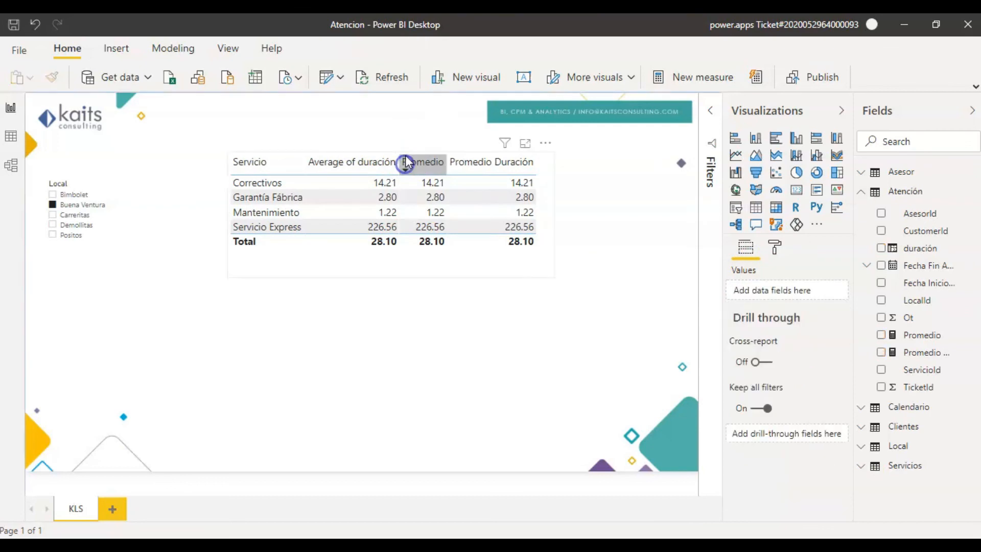
drag(406, 154, 429, 229)
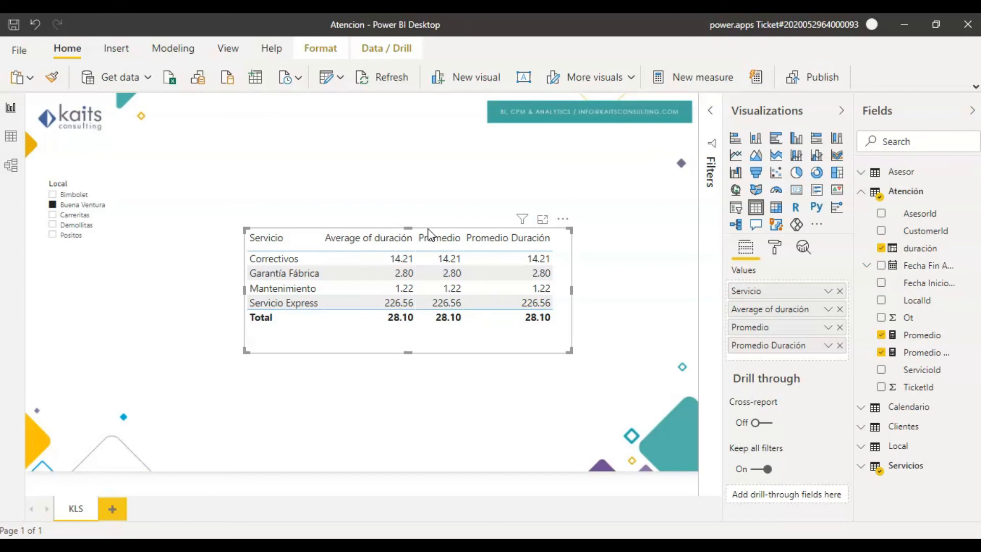
click(103, 183)
drag(105, 183, 139, 225)
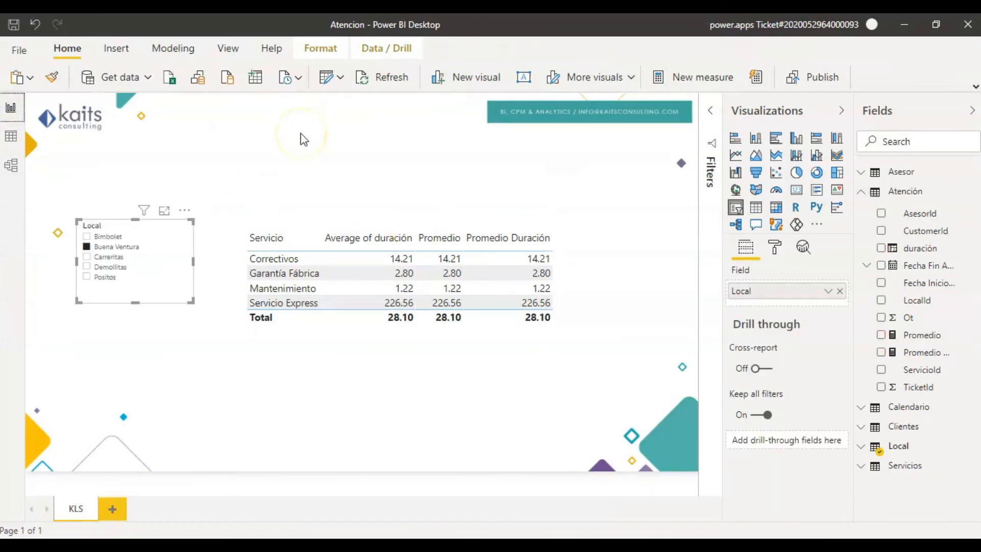